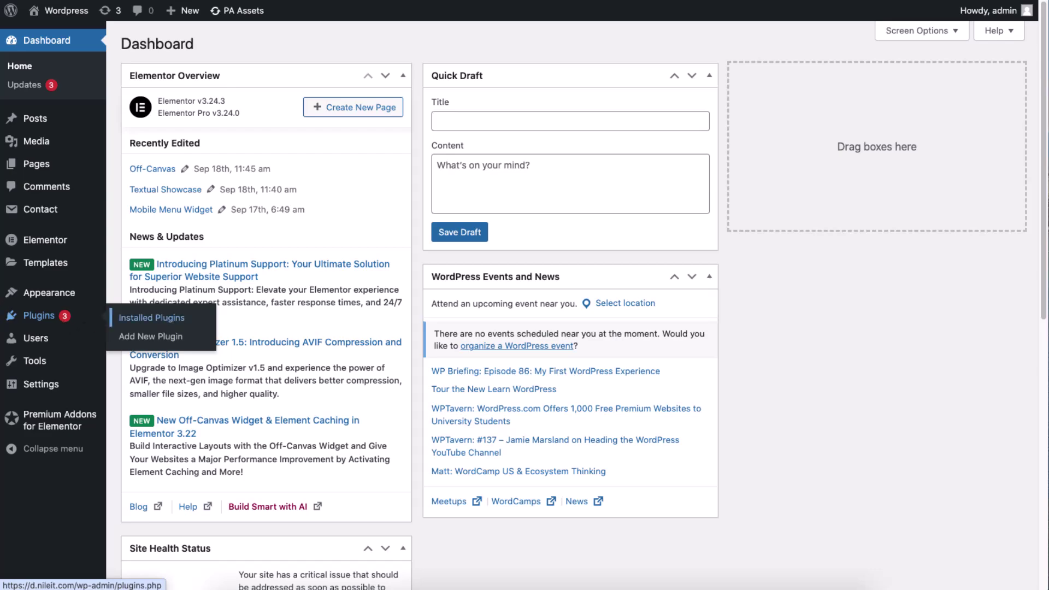
- Go from Installed Plugins to Premium Addons' Widgets & Add-ons settings and begin filtering the widget list
left_click(152, 318)
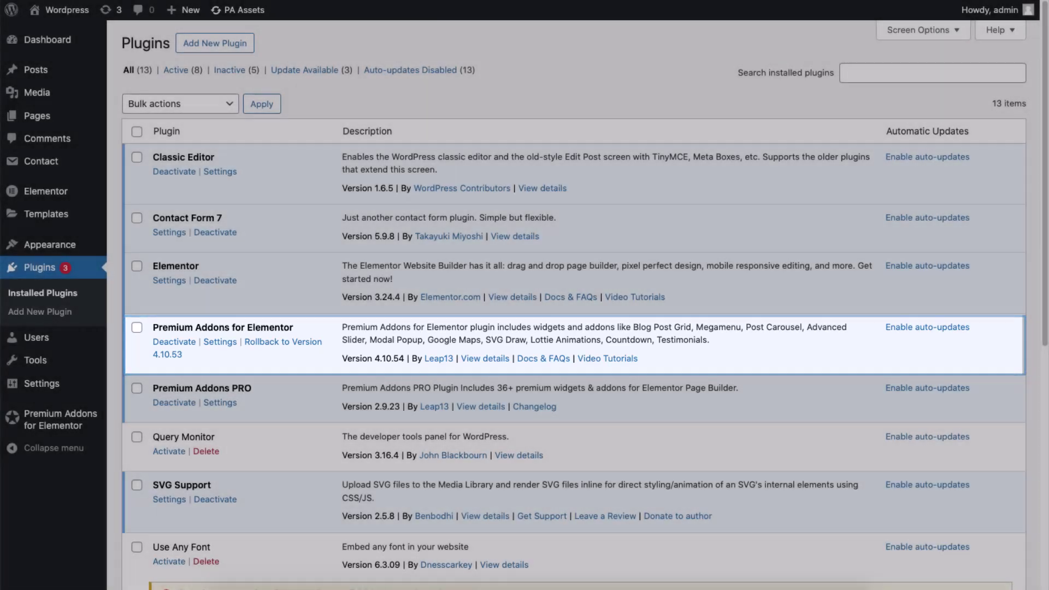
mouse_move(59, 419)
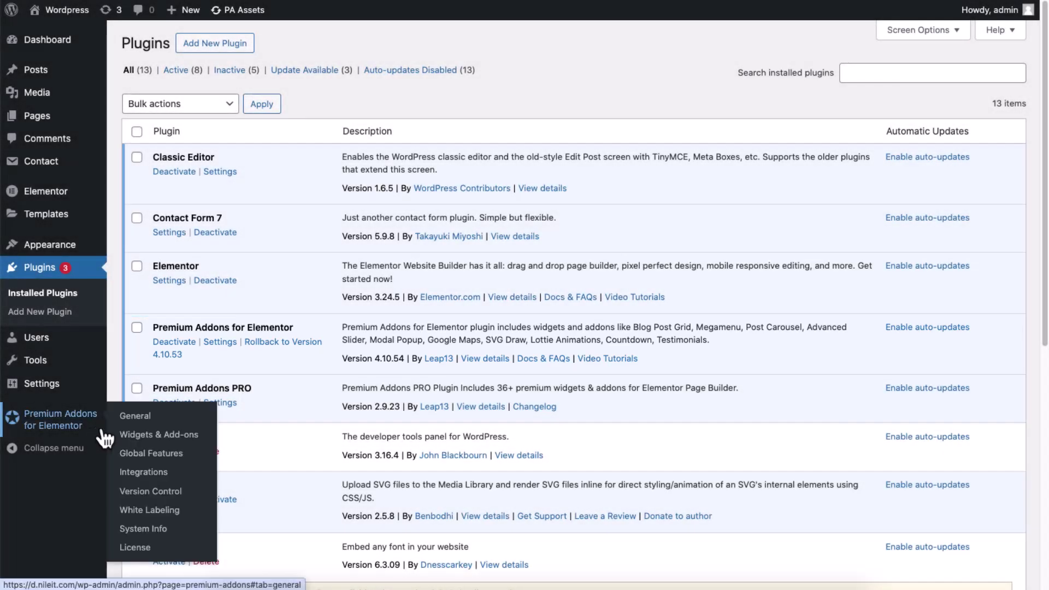
left_click(147, 437)
scroll(606, 432, "down", 5)
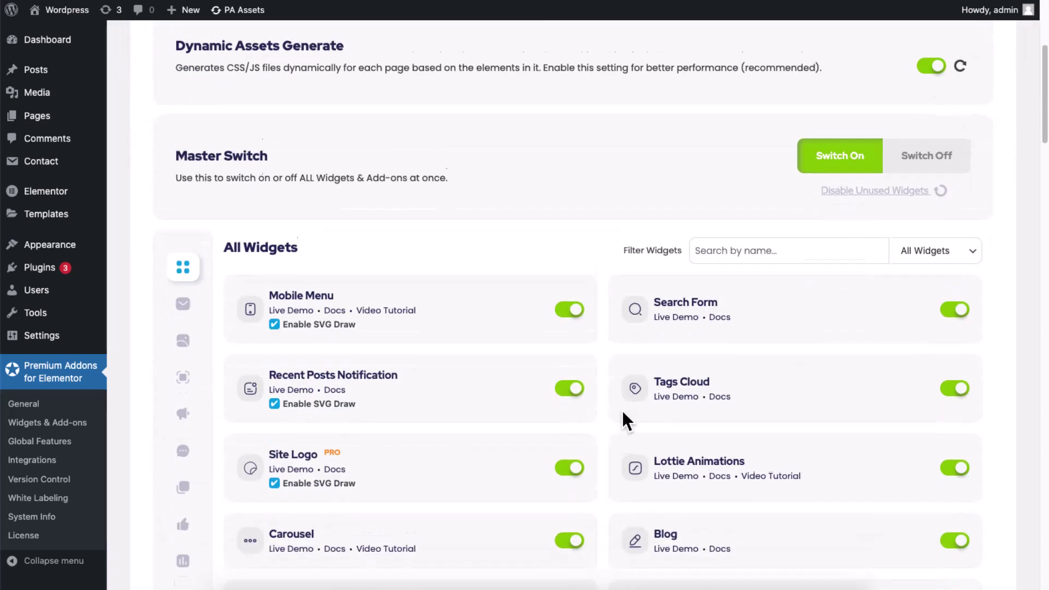
left_click(762, 201)
- Enable the SVG Draw widget, then drop Premium SVG Draw into the hero's right container
type("SVG Draw")
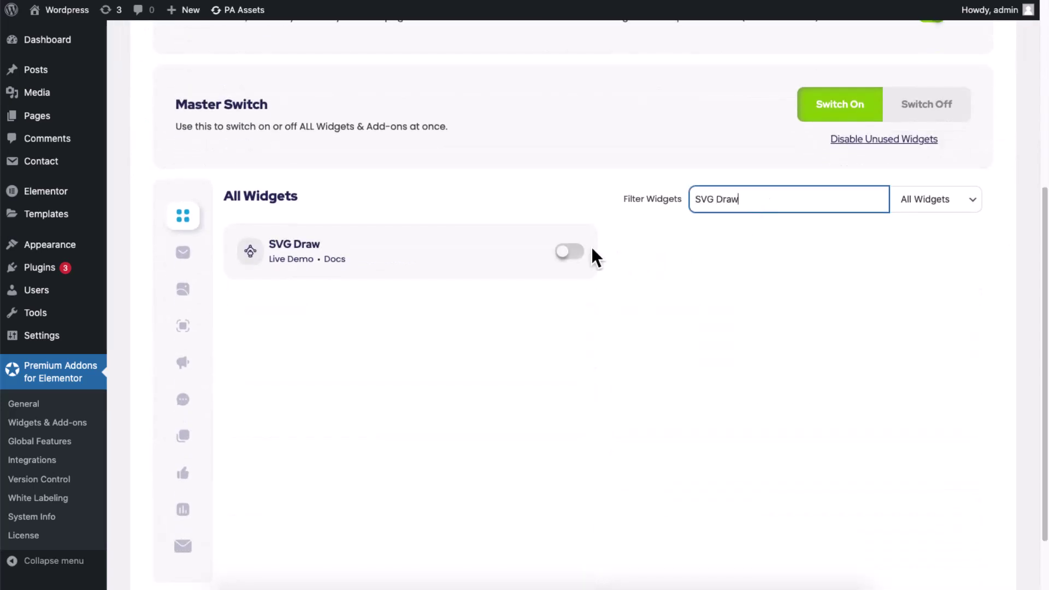
left_click(581, 252)
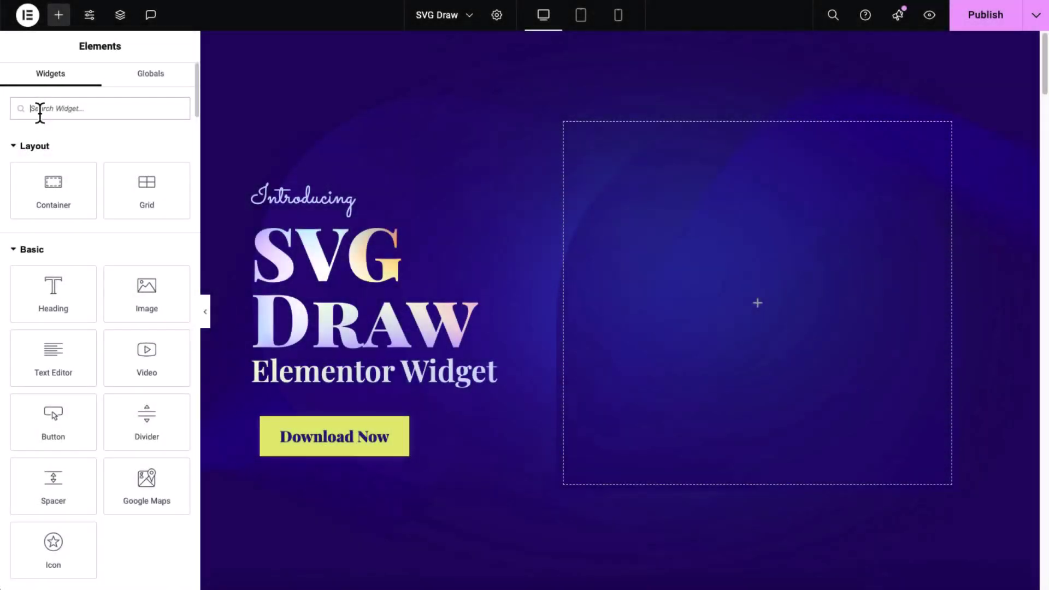
left_click(39, 108)
type("Premium SVG Draw")
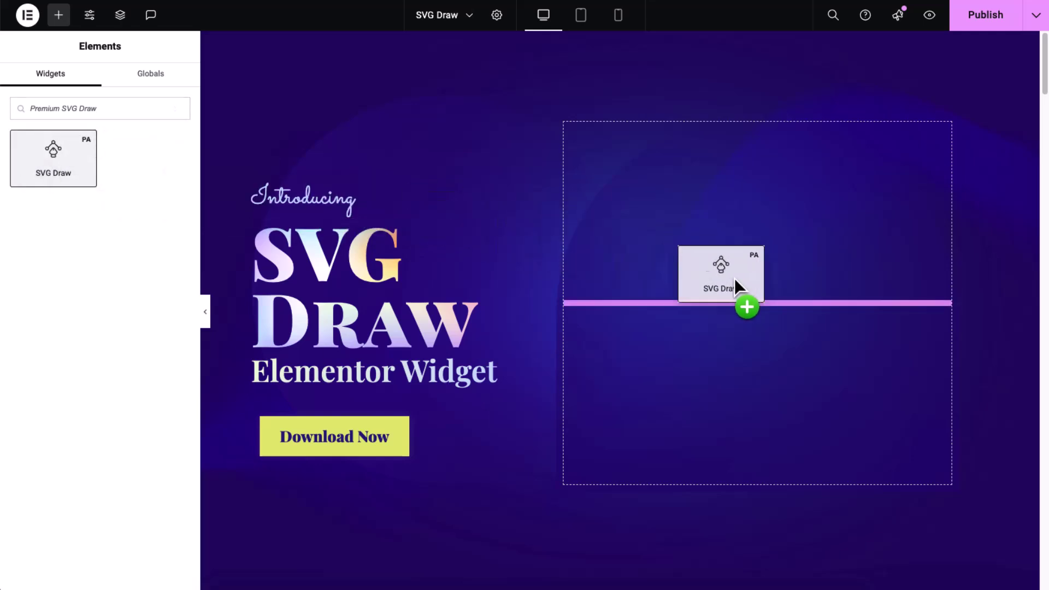
left_click_drag(60, 164, 758, 298)
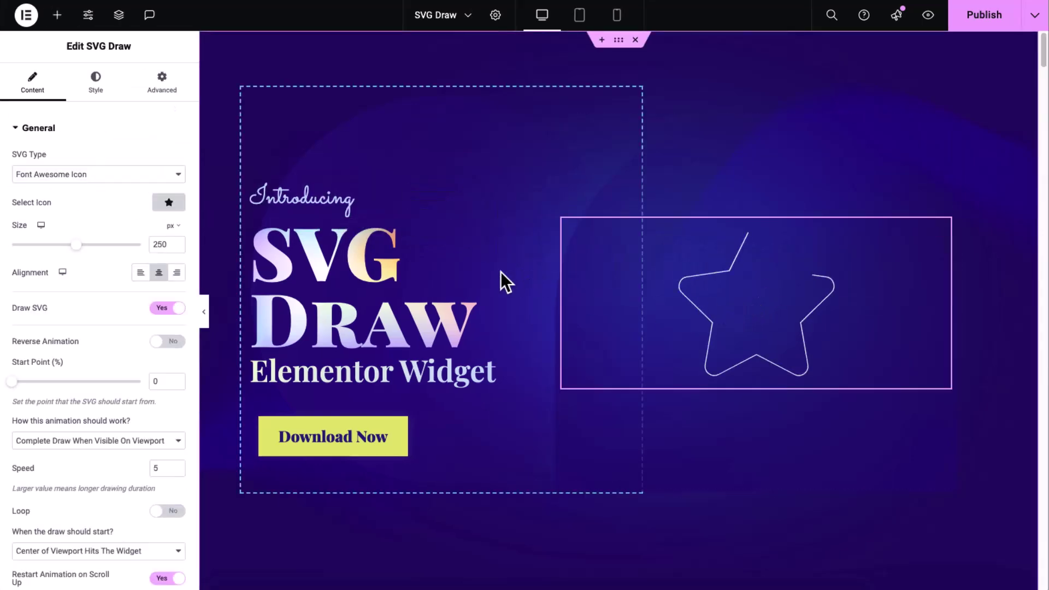
- Keep Font Awesome Icon as the SVG source and pick the Raspberry Pi icon
left_click(155, 174)
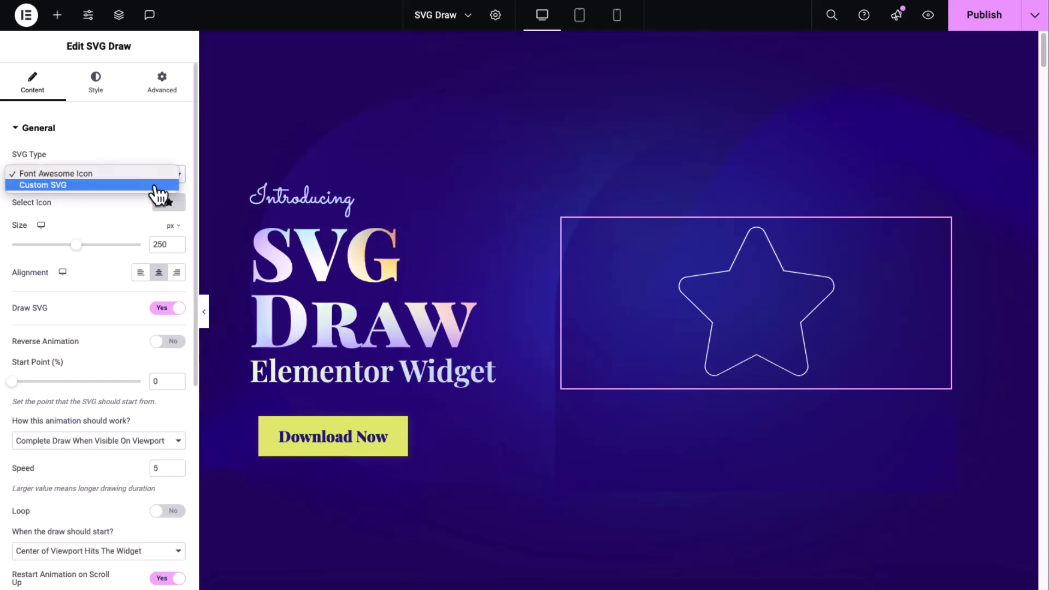
left_click(158, 177)
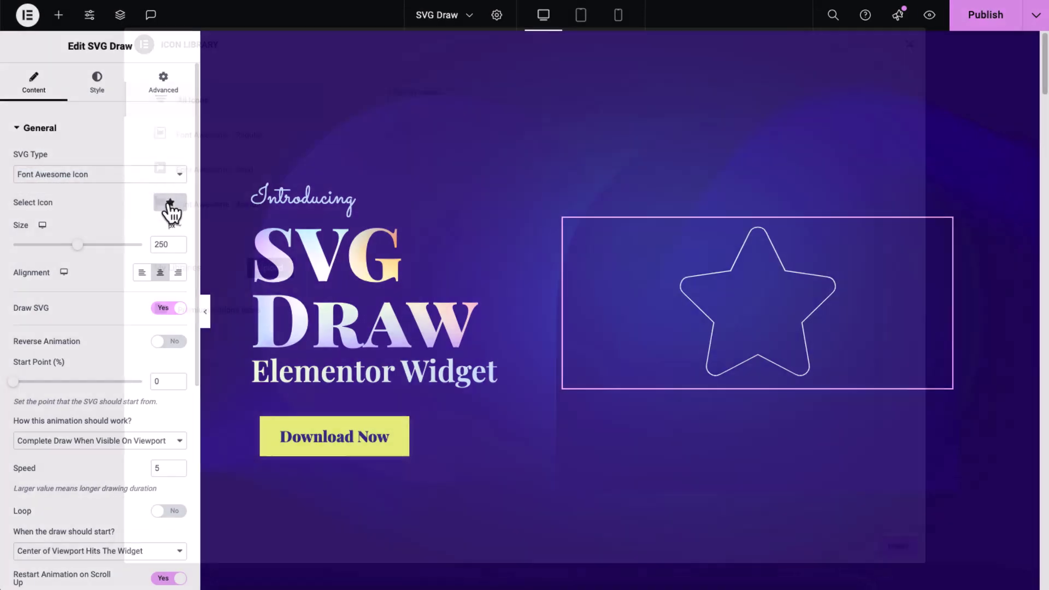
left_click(167, 202)
scroll(472, 364, "down", 10)
scroll(468, 367, "down", 10)
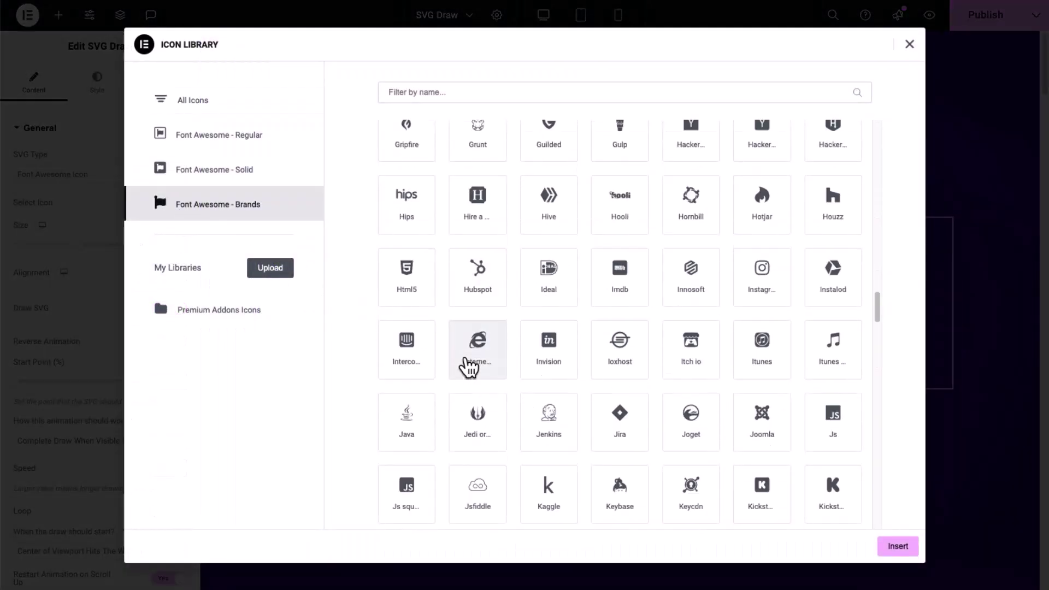
scroll(468, 367, "down", 5)
scroll(470, 365, "down", 5)
left_click(537, 395)
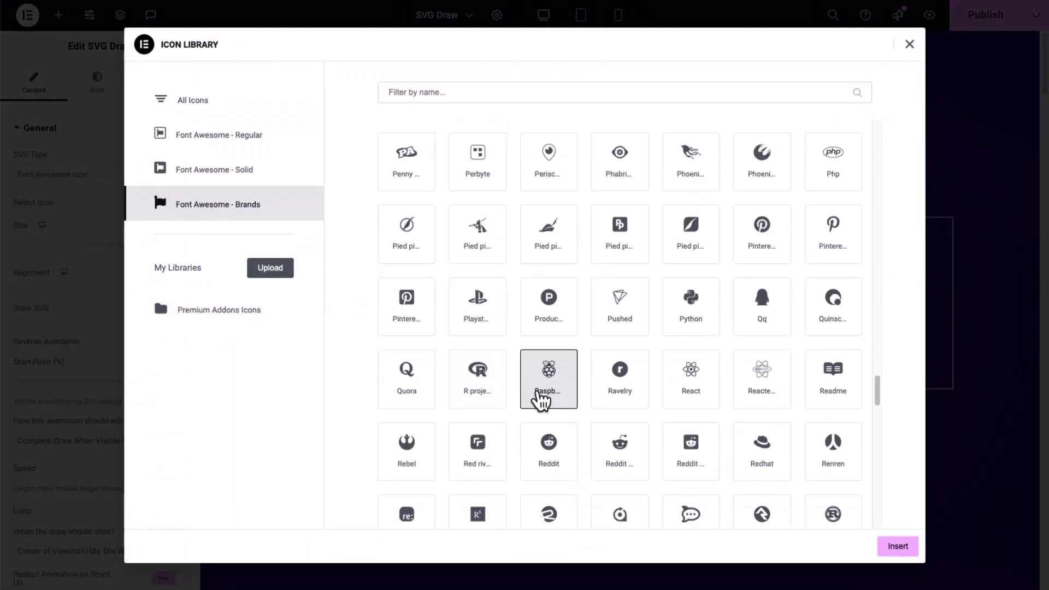
- Insert the Raspberry Pi icon, size it to 428 px, and test left, centre, right alignment
left_click(895, 547)
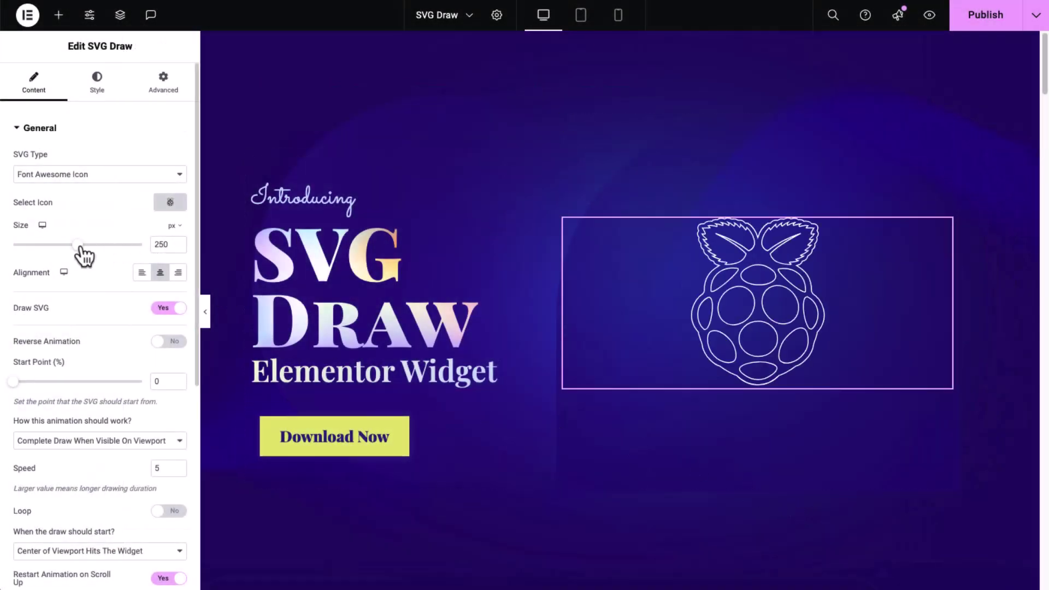
left_click_drag(78, 244, 126, 254)
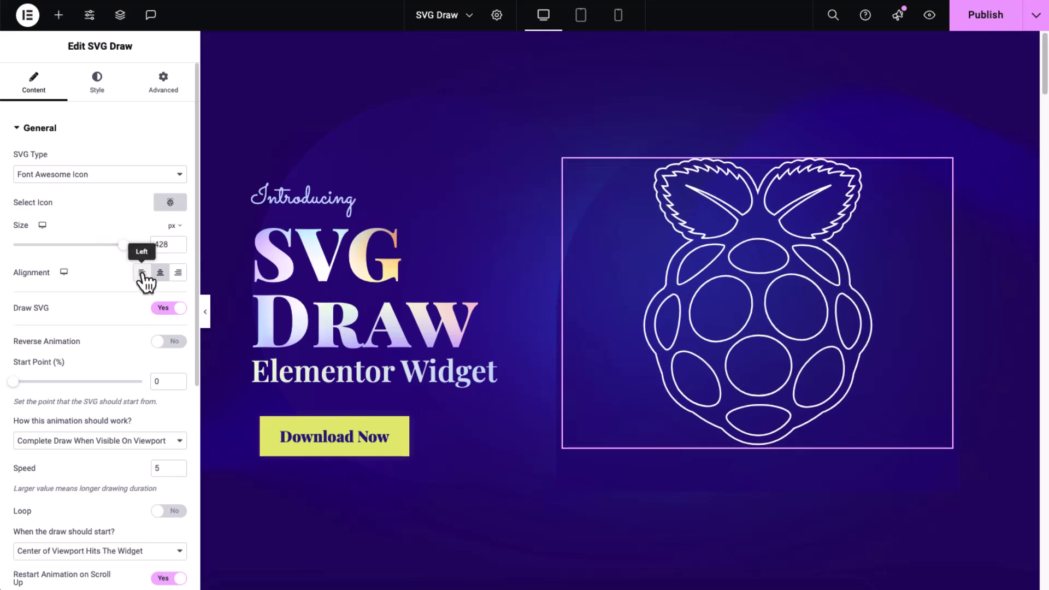
left_click(144, 276)
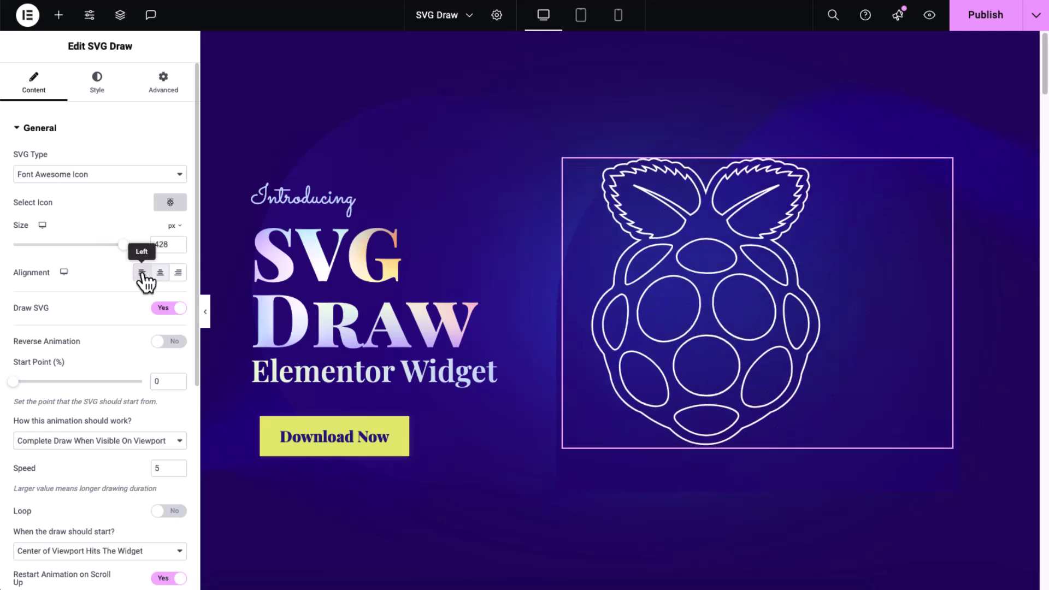
left_click(160, 275)
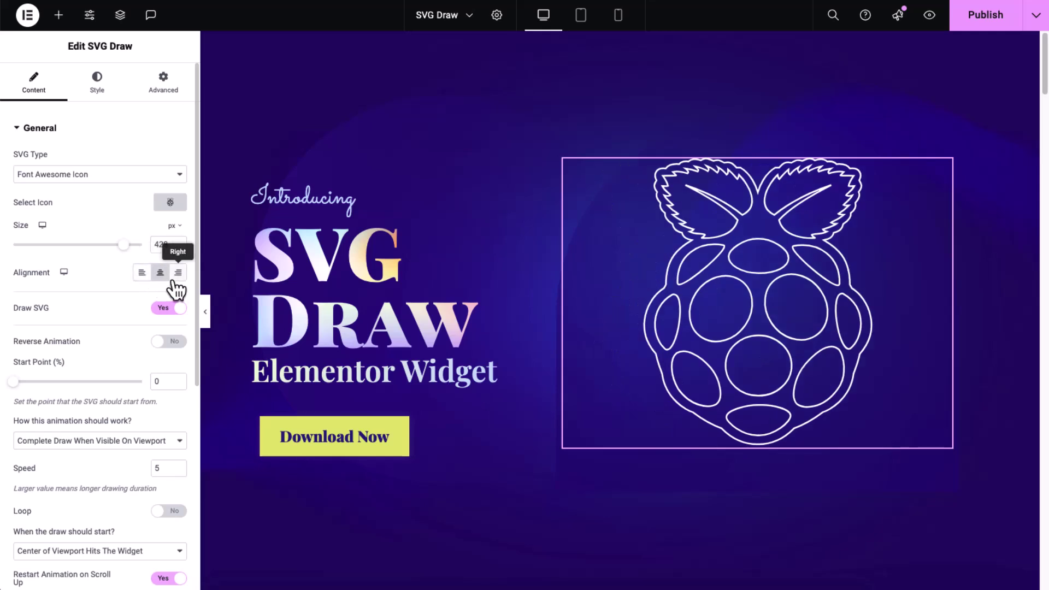
left_click(177, 275)
left_click(161, 275)
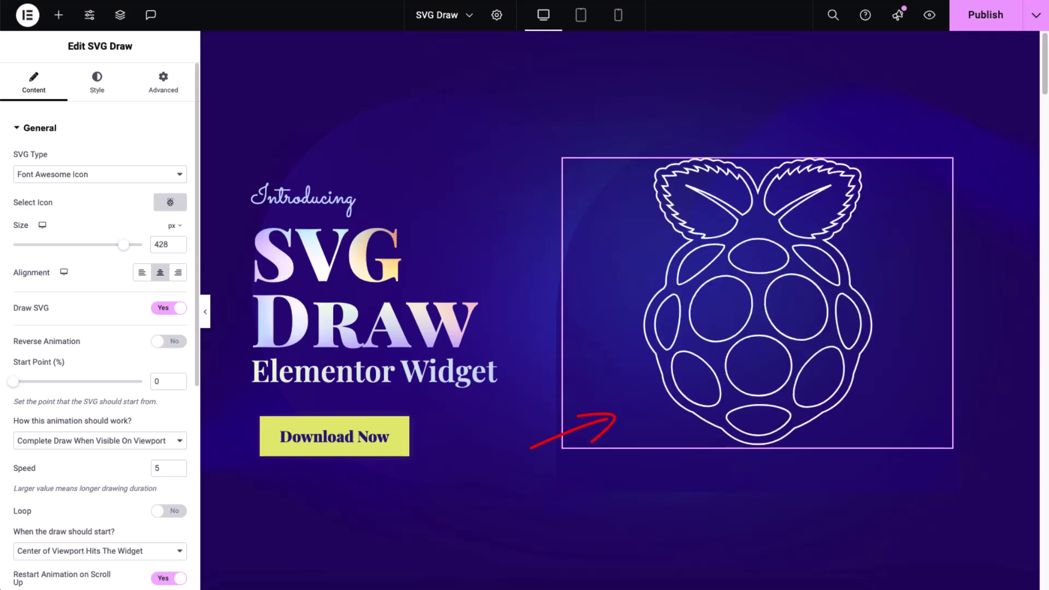
left_click(172, 319)
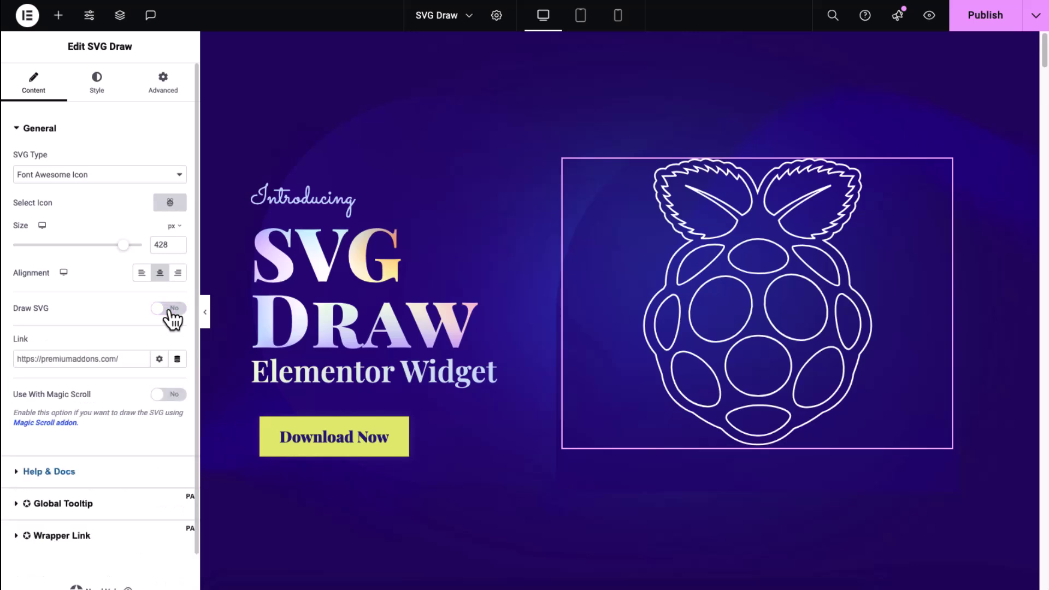
left_click(171, 318)
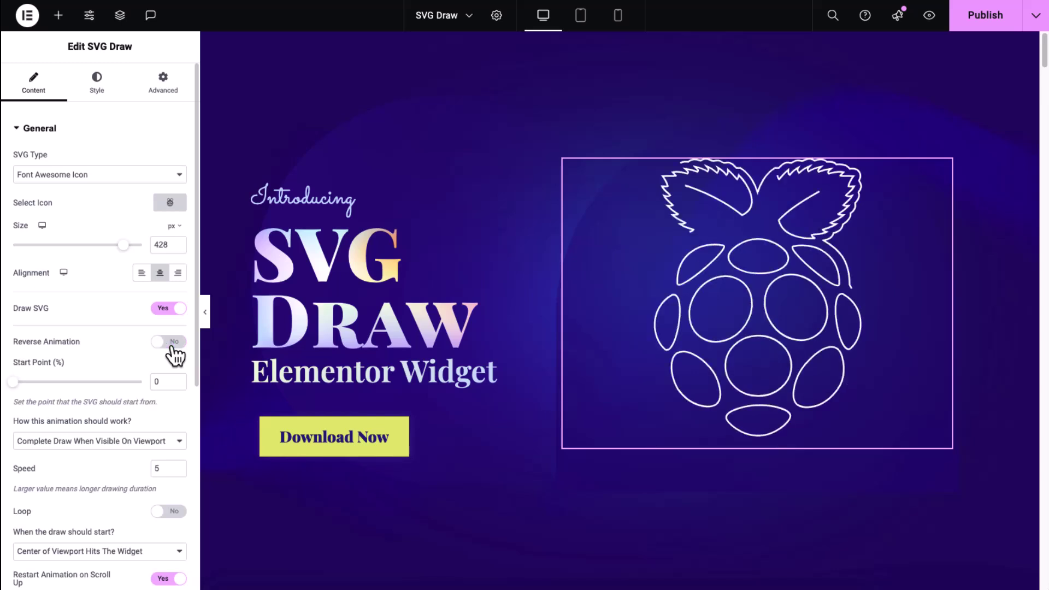
left_click(82, 381)
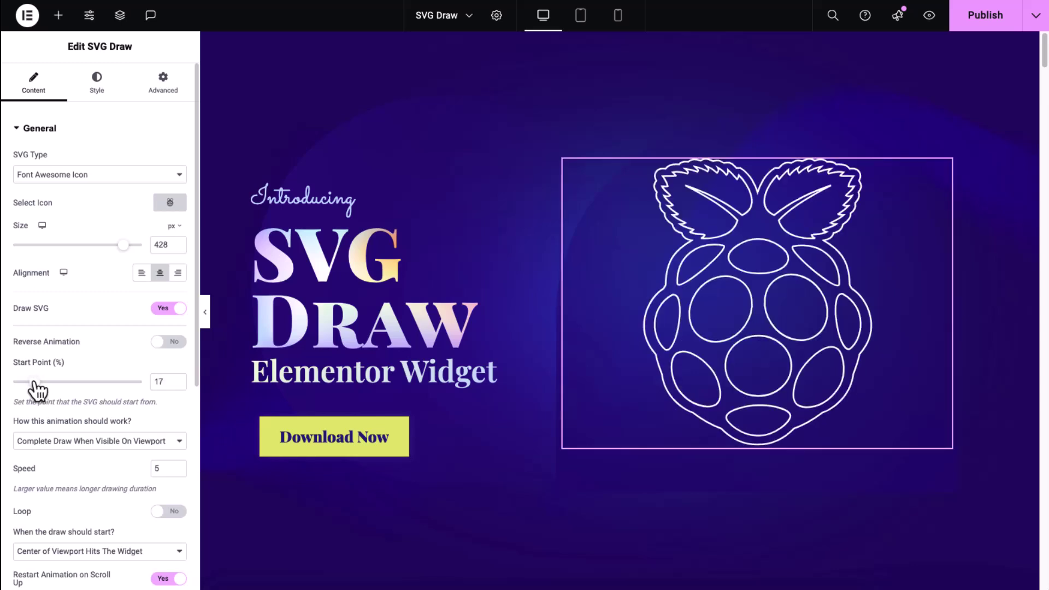
left_click_drag(34, 382, 12, 382)
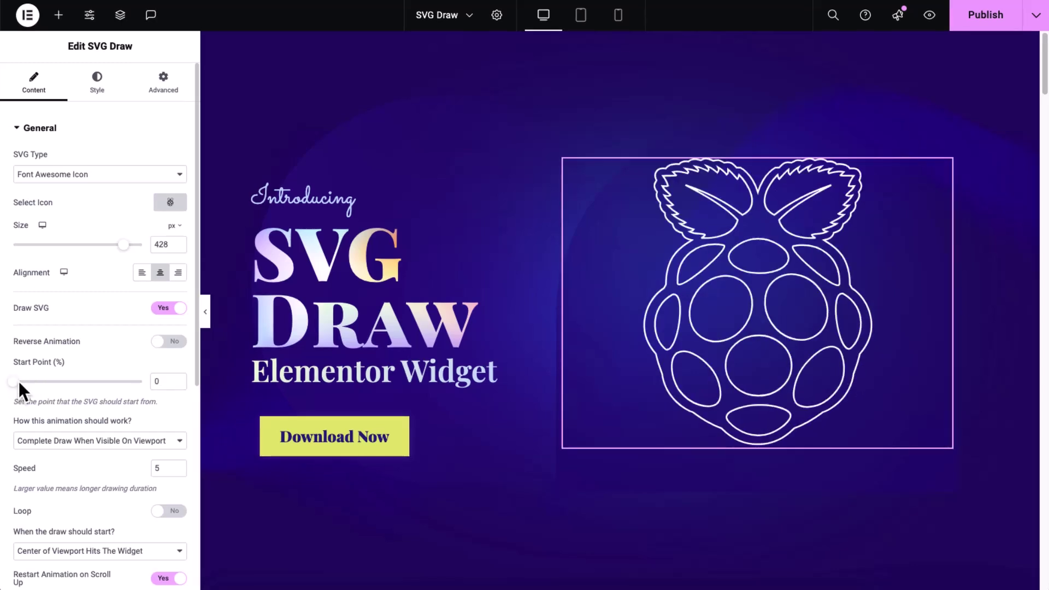
left_click(153, 441)
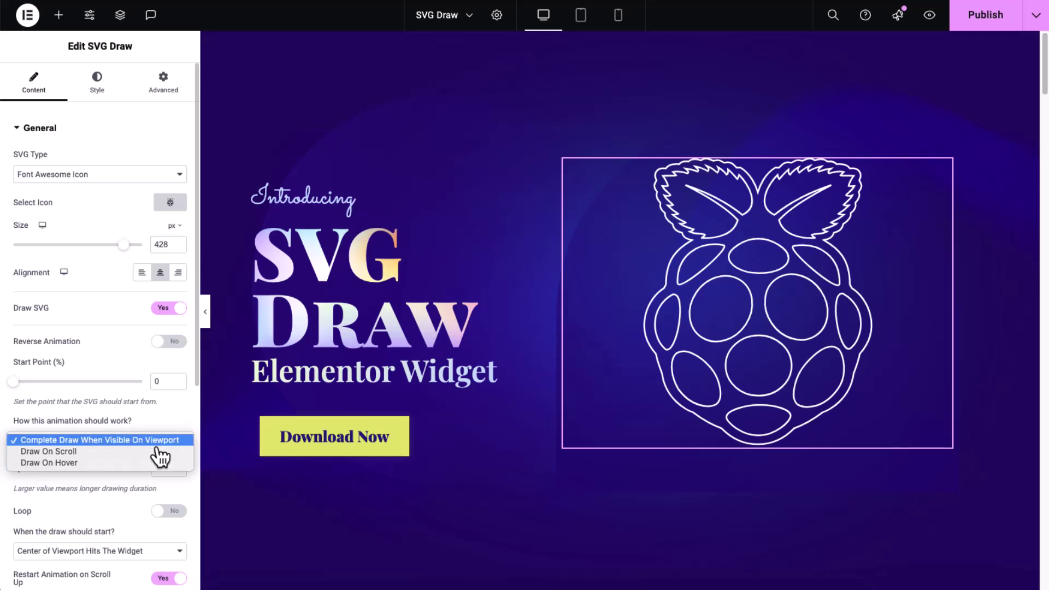
left_click(163, 441)
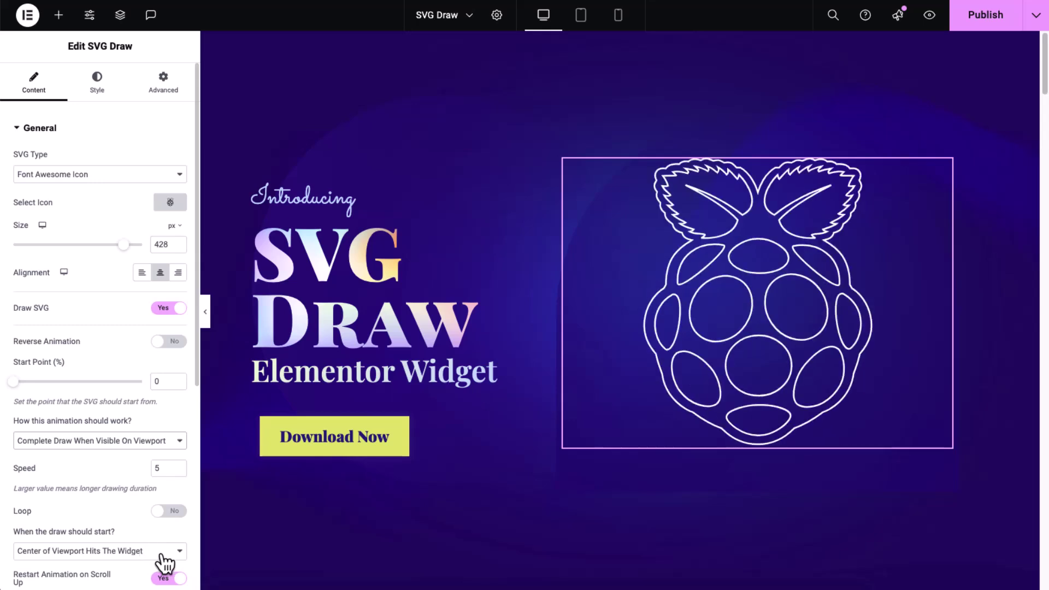
- Try starting the drawing when the viewport top hits the widget, previewing by scrolling
left_click(165, 552)
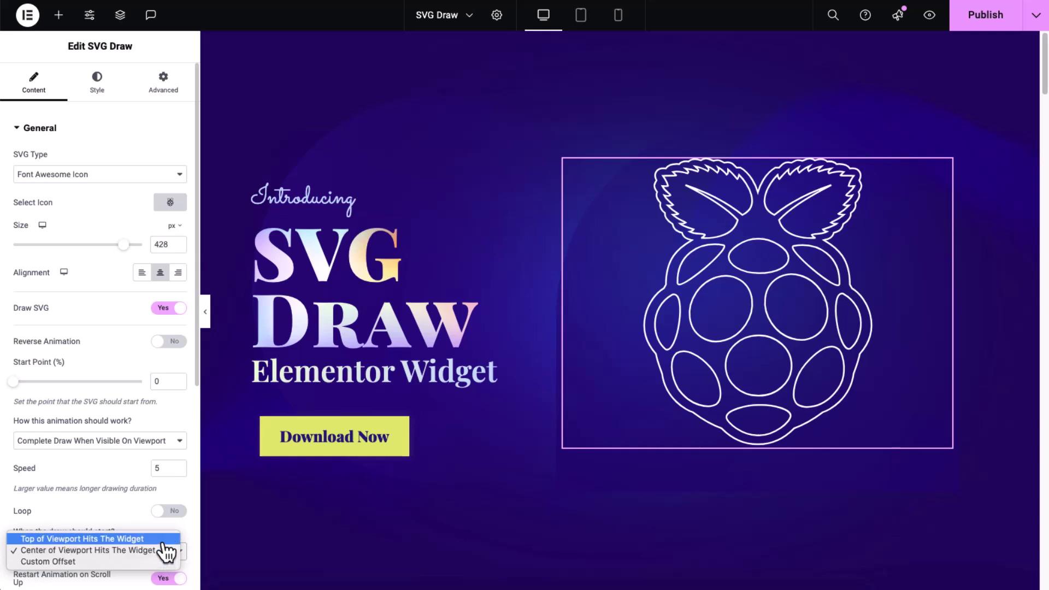
left_click(162, 539)
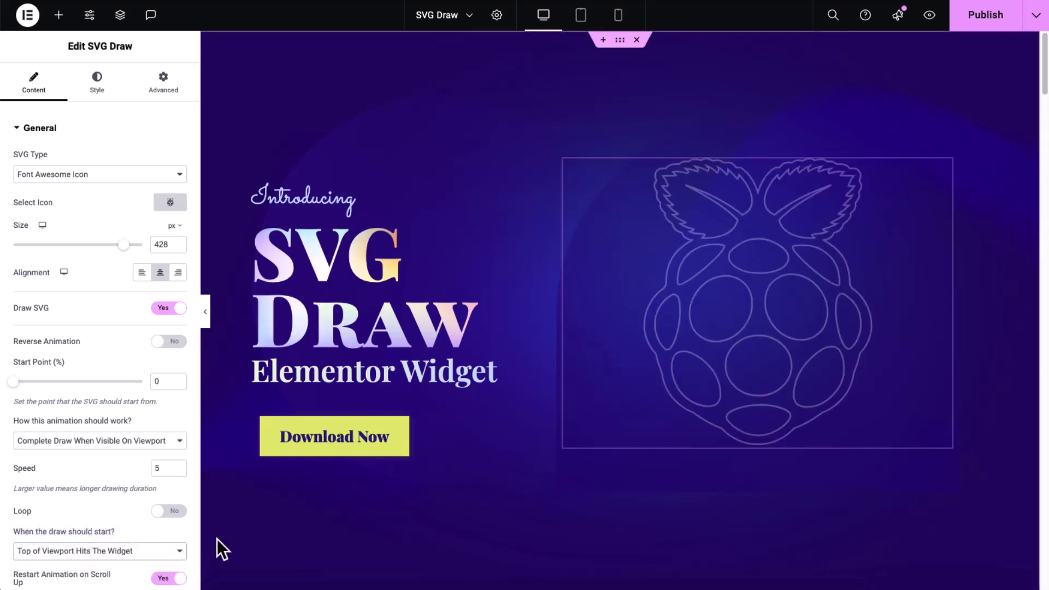
scroll(655, 494, "down", 3)
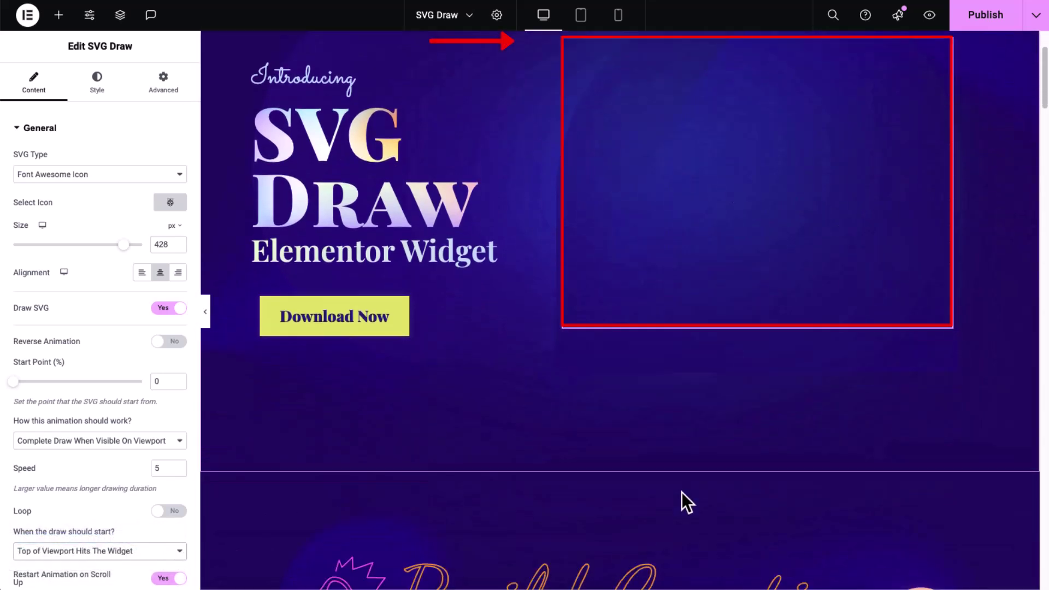
scroll(681, 491, "up", 3)
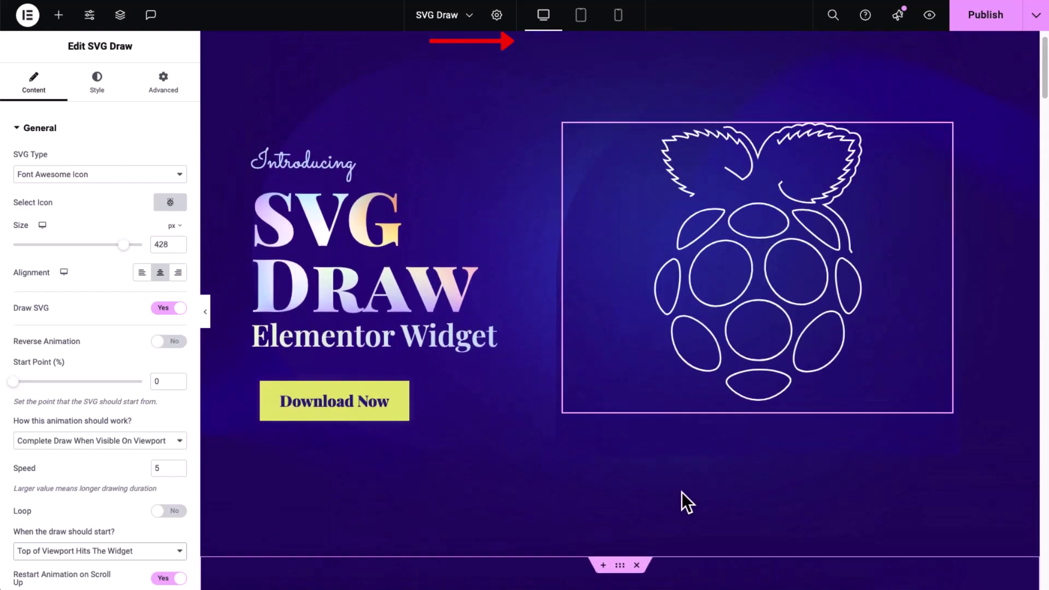
scroll(680, 492, "down", 3)
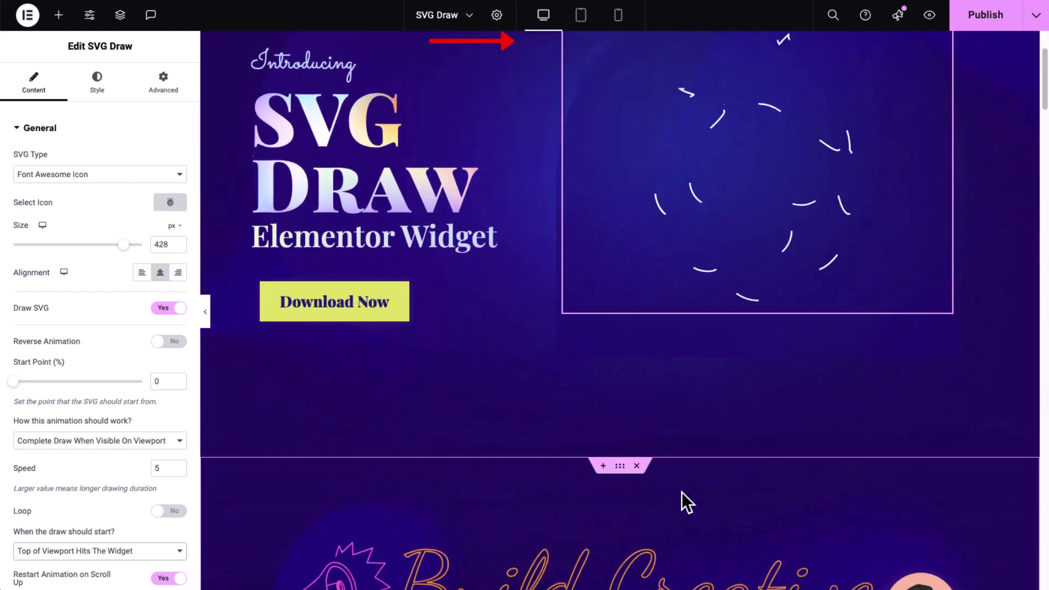
scroll(681, 491, "up", 3)
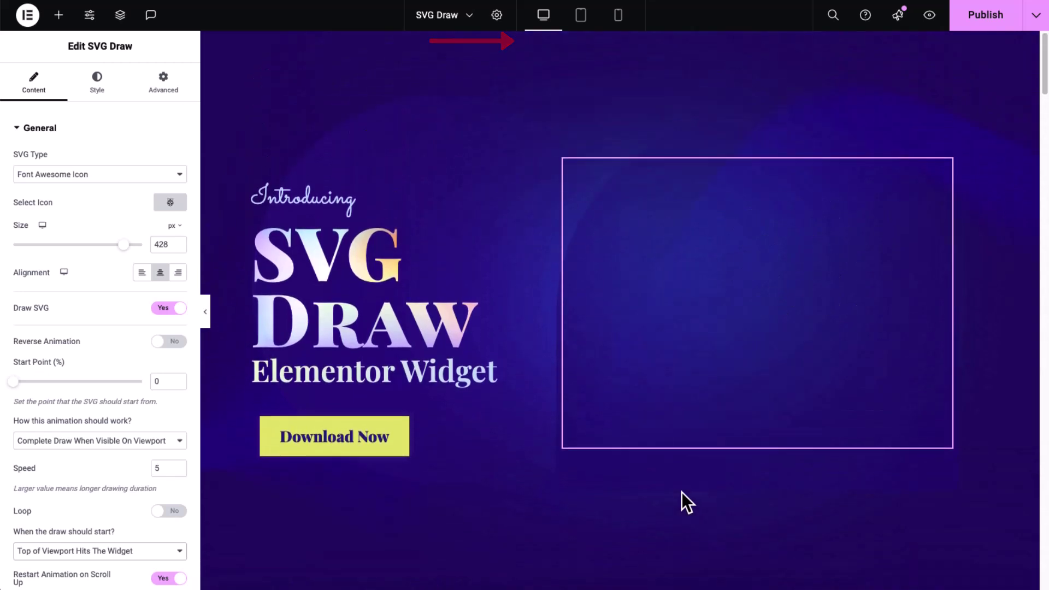
- Set draw start to 'Center of Viewport Hits The Widget'
left_click(171, 553)
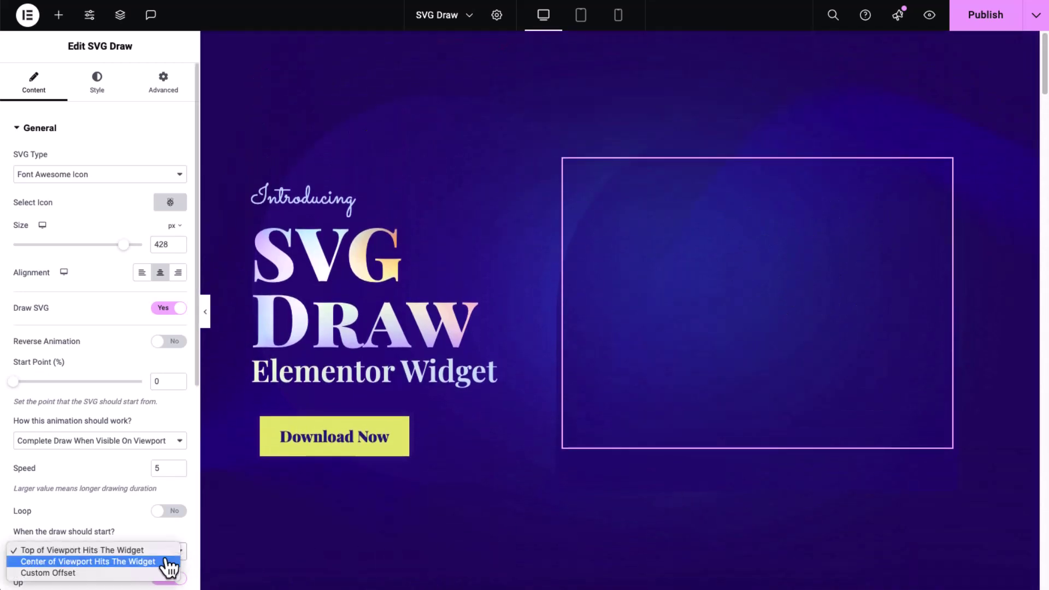
left_click(164, 561)
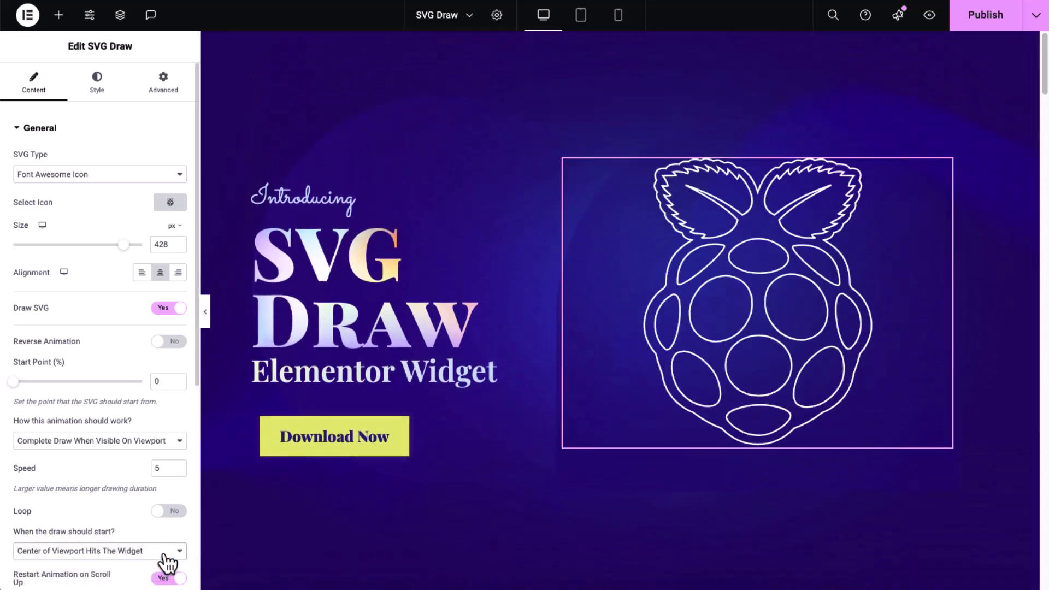
left_click_drag(1044, 71, 1045, 106)
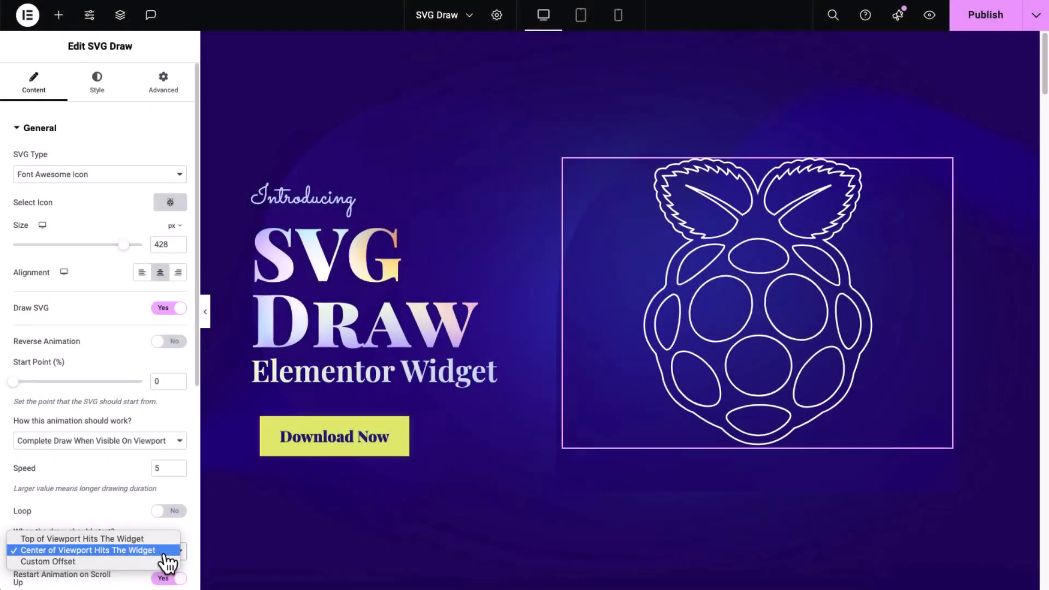
- Choose Custom Offset for the draw start and lower the offset to 32%
left_click(162, 561)
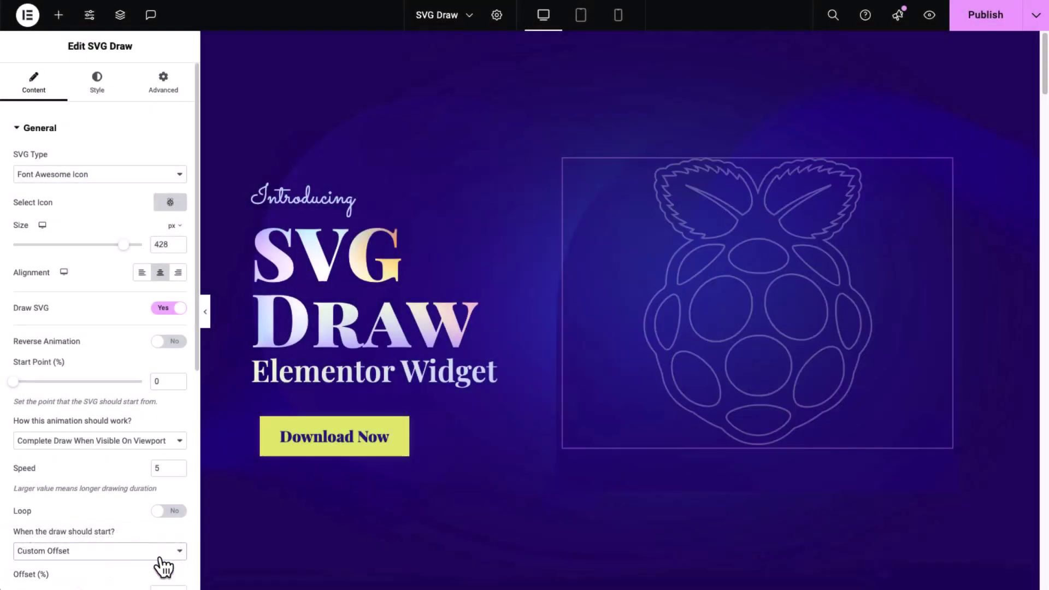
scroll(159, 553, "down", 2)
scroll(158, 533, "down", 3)
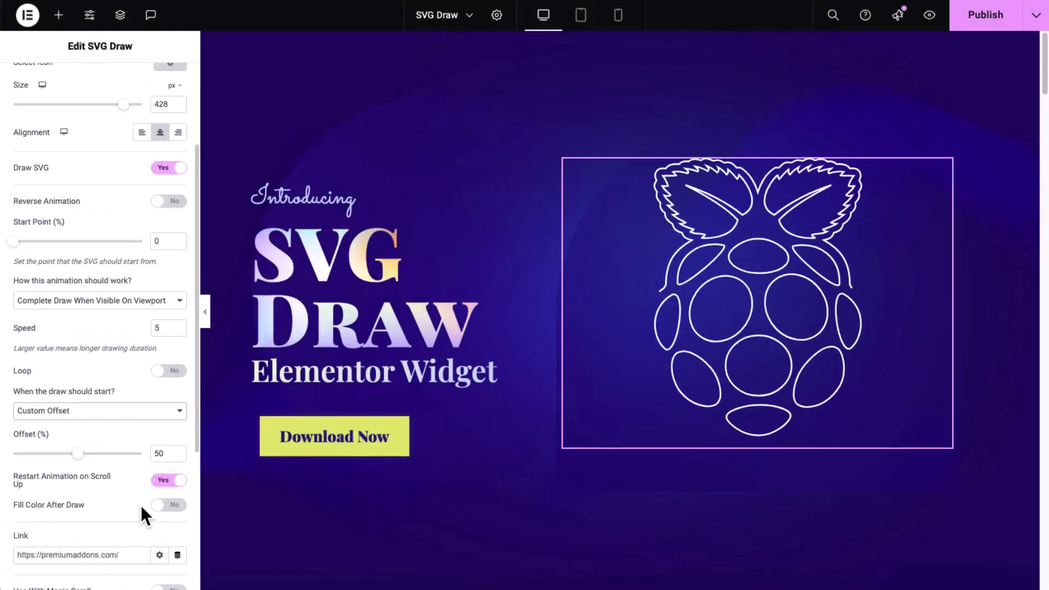
left_click_drag(78, 454, 54, 454)
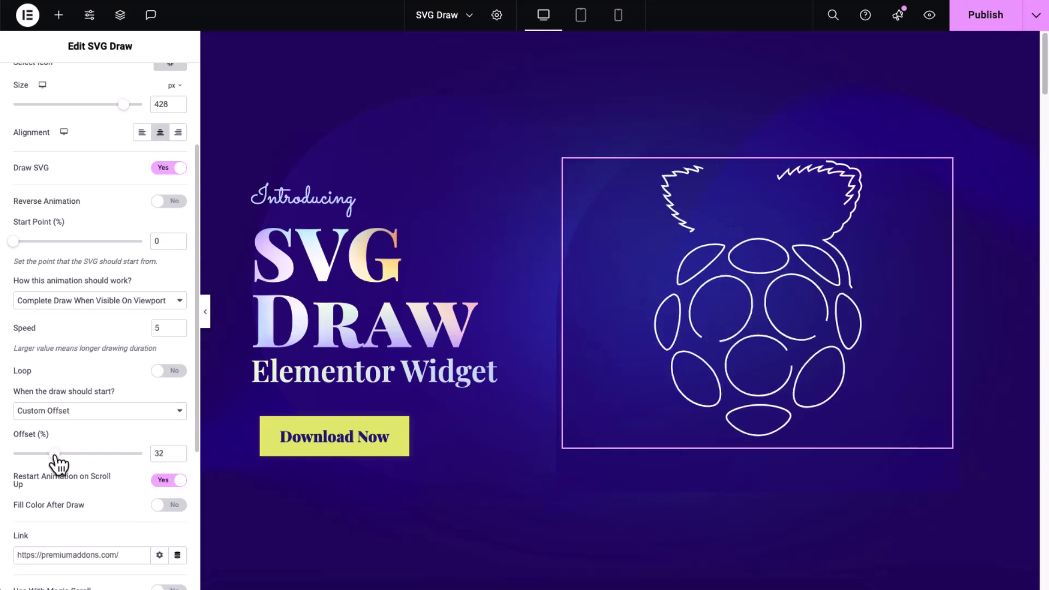
- Switch the animation behaviour to 'Draw On Scroll'
left_click(112, 300)
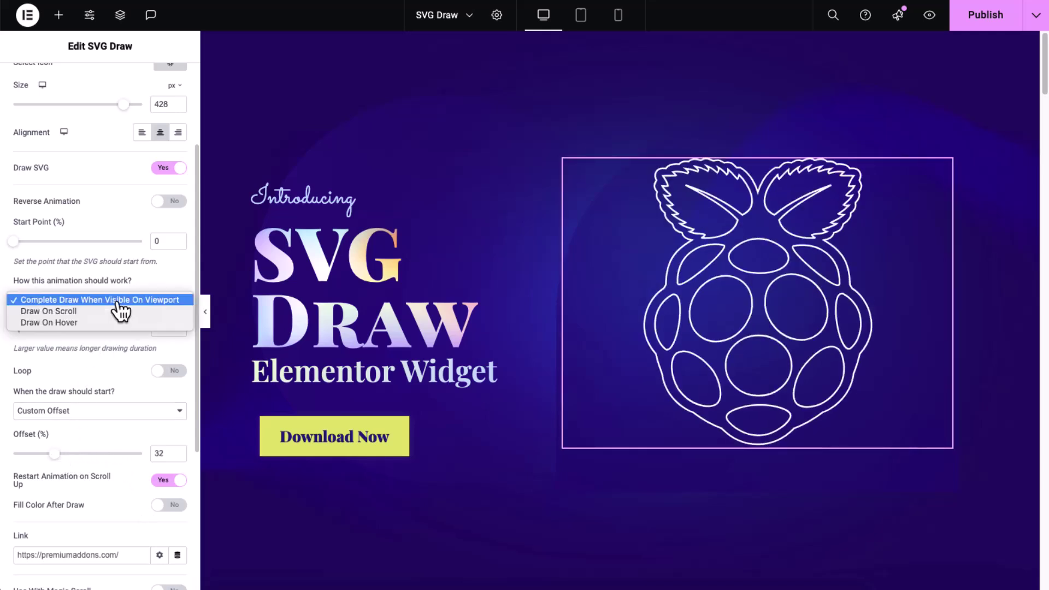
left_click(119, 308)
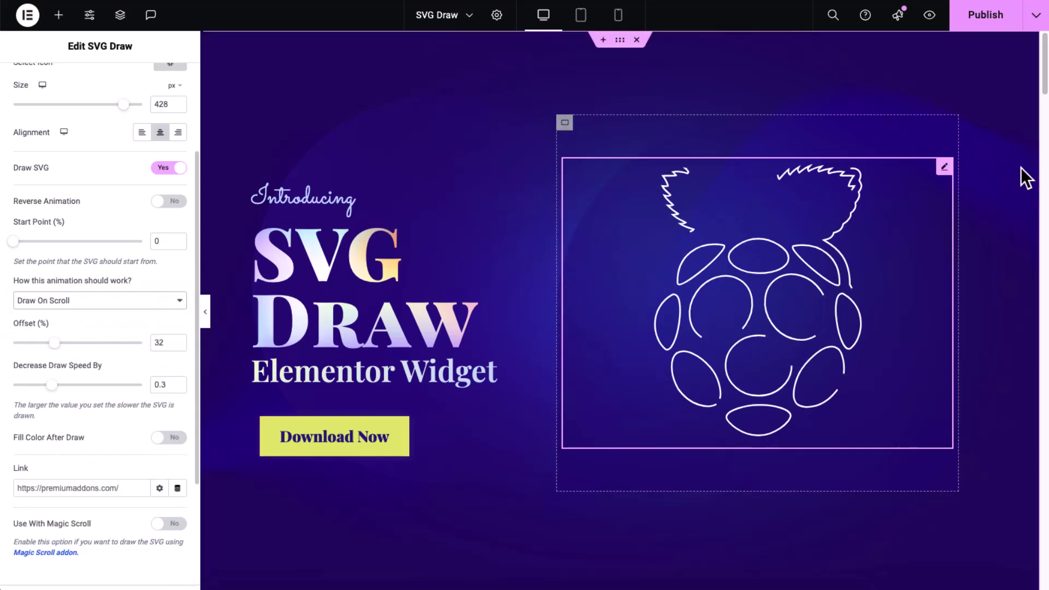
scroll(1025, 178, "down", 1)
scroll(1026, 177, "down", 1)
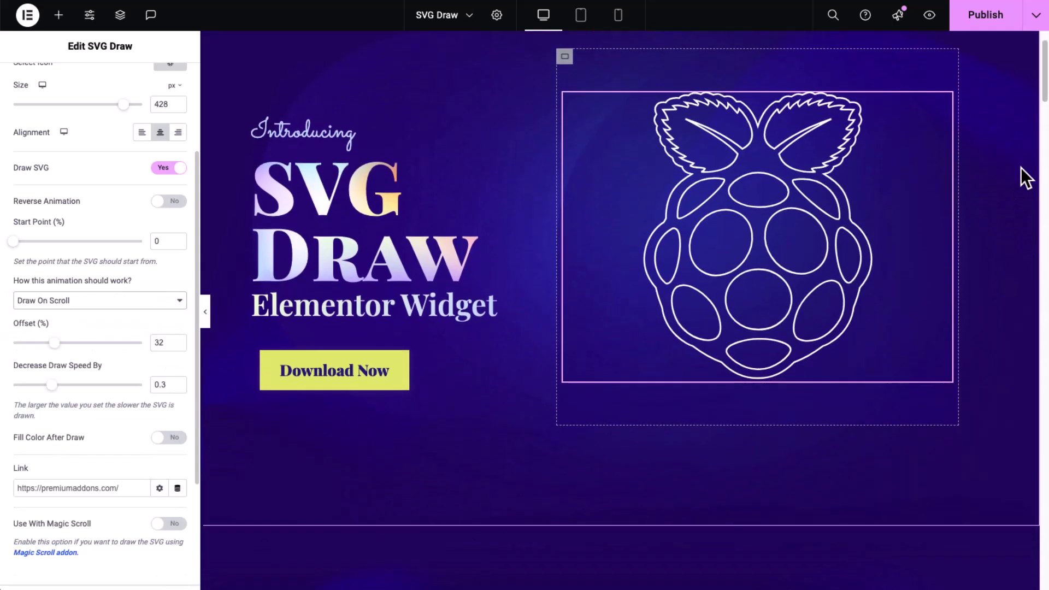
scroll(1026, 178, "up", 1)
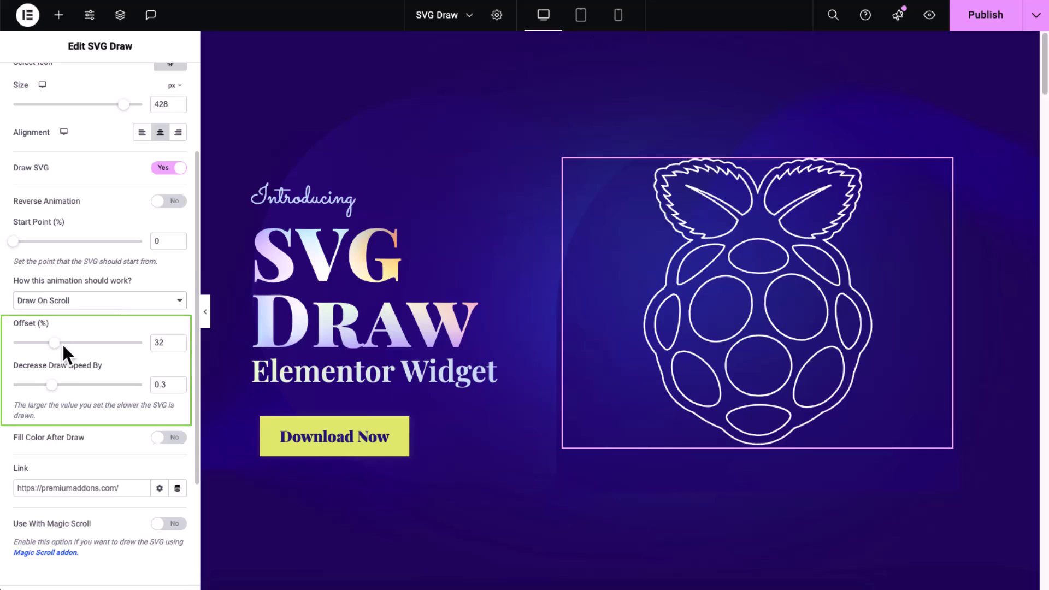
- Set the offset to 26% and Decrease Draw Speed By to 0.5
left_click_drag(55, 342, 49, 342)
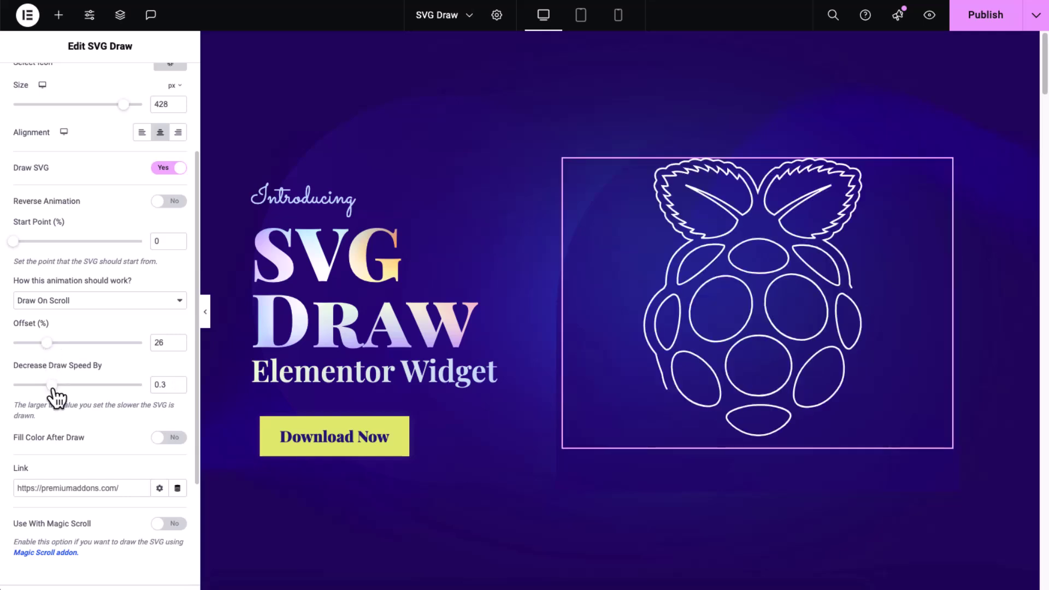
left_click_drag(51, 385, 66, 388)
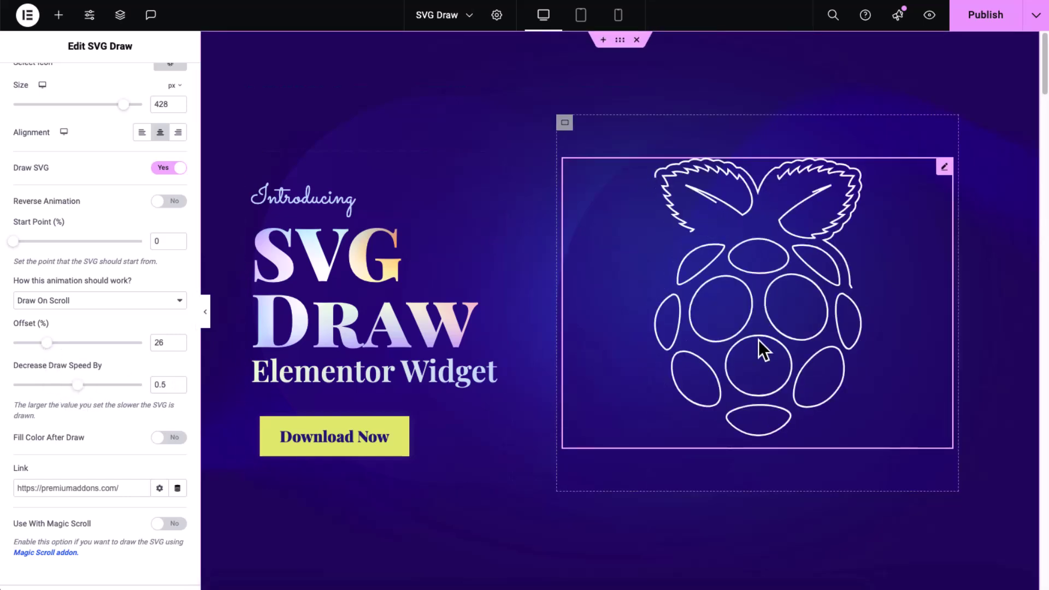
scroll(759, 342, "down", 1)
scroll(759, 341, "up", 1)
scroll(758, 340, "up", 1)
scroll(758, 341, "down", 1)
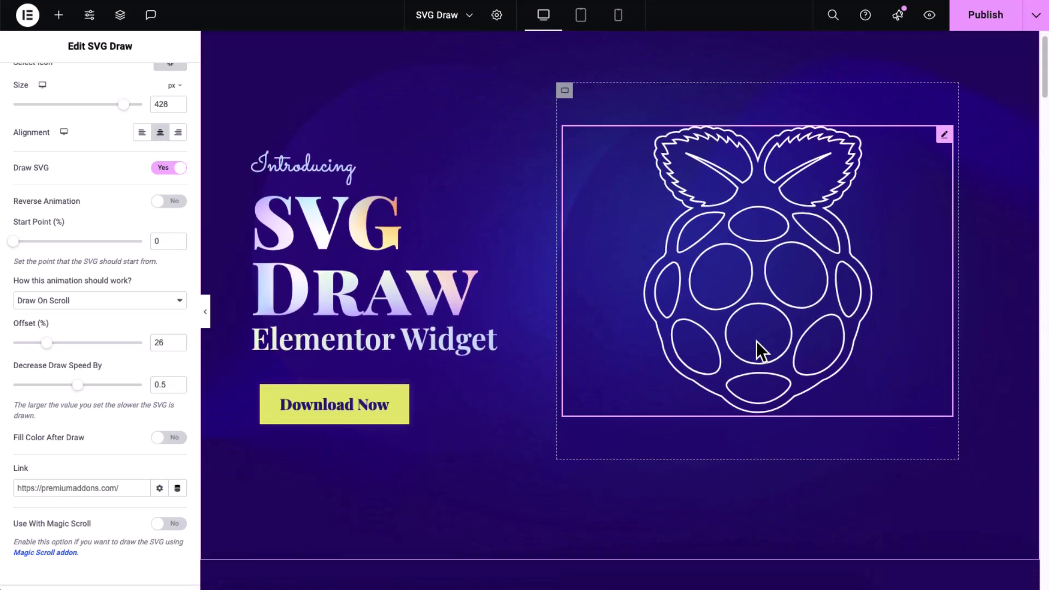
scroll(756, 341, "up", 1)
scroll(754, 342, "down", 1)
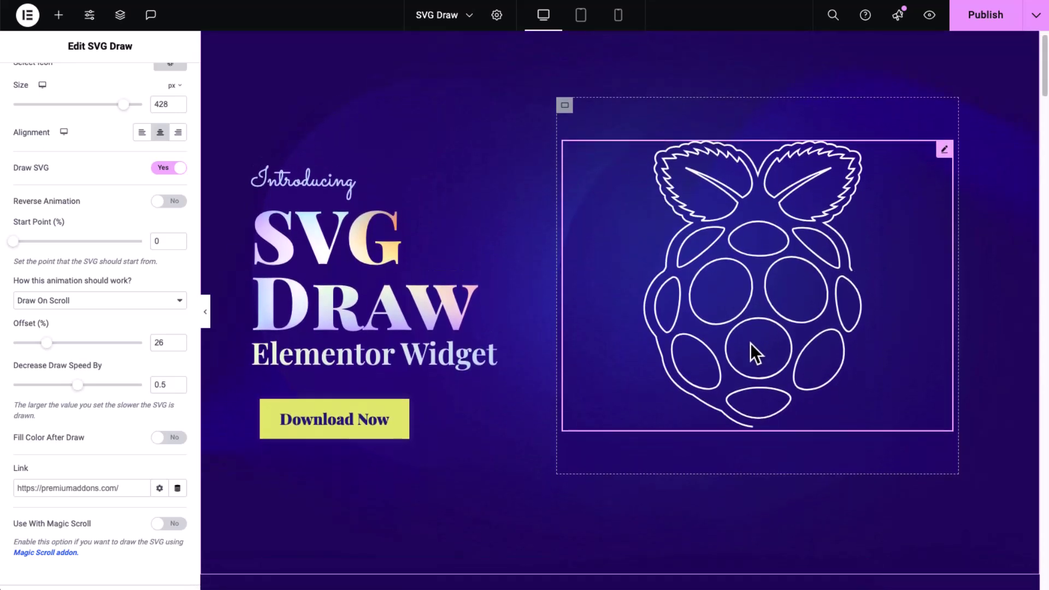
- Try 'Draw On Hover', then revert to 'Complete Draw When Visible On Viewport'
left_click(159, 304)
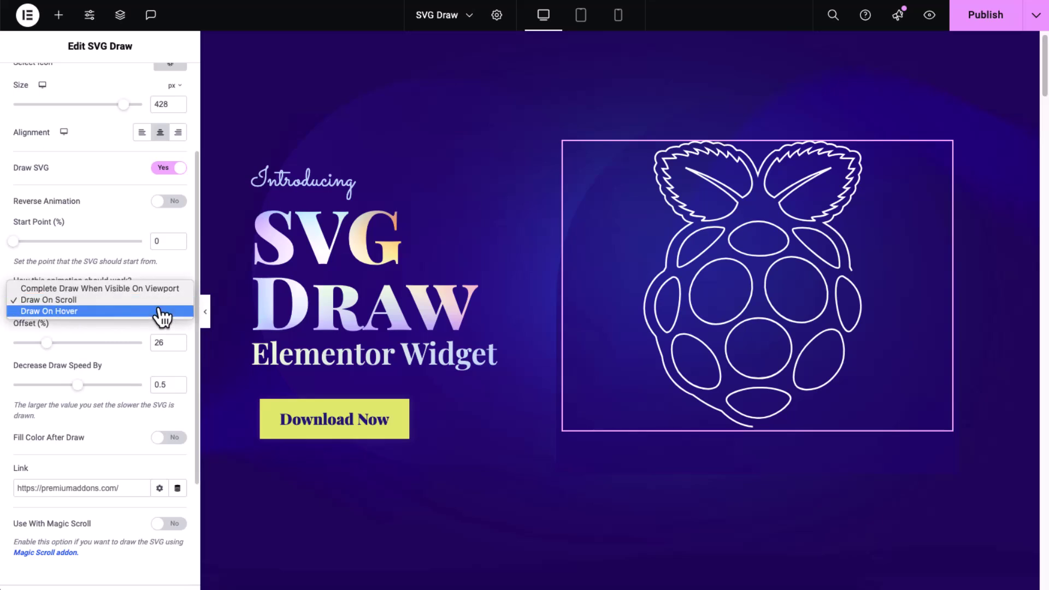
left_click(163, 311)
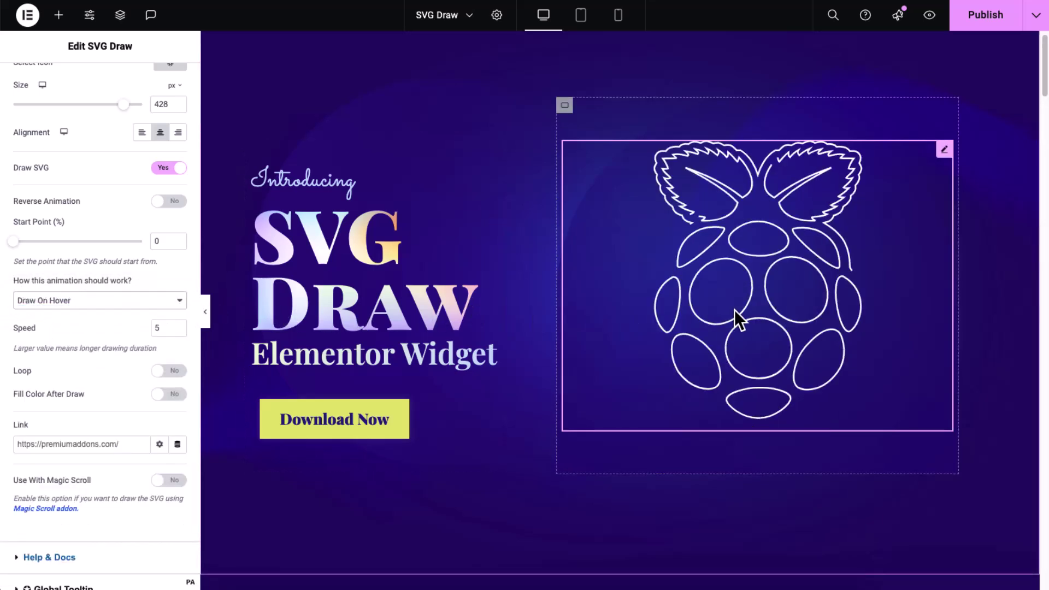
mouse_move(756, 285)
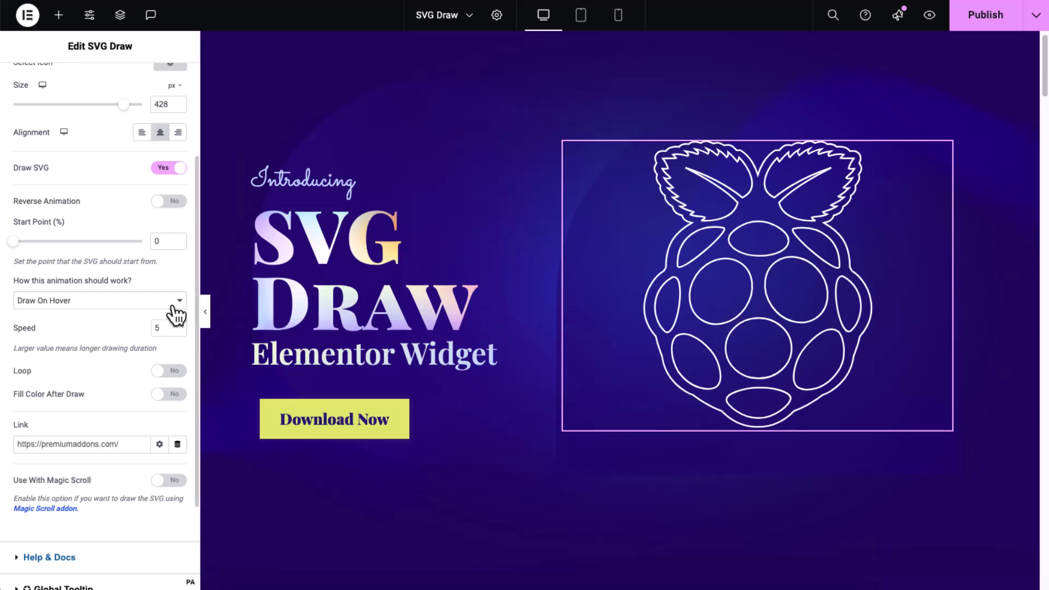
left_click(169, 302)
left_click(170, 277)
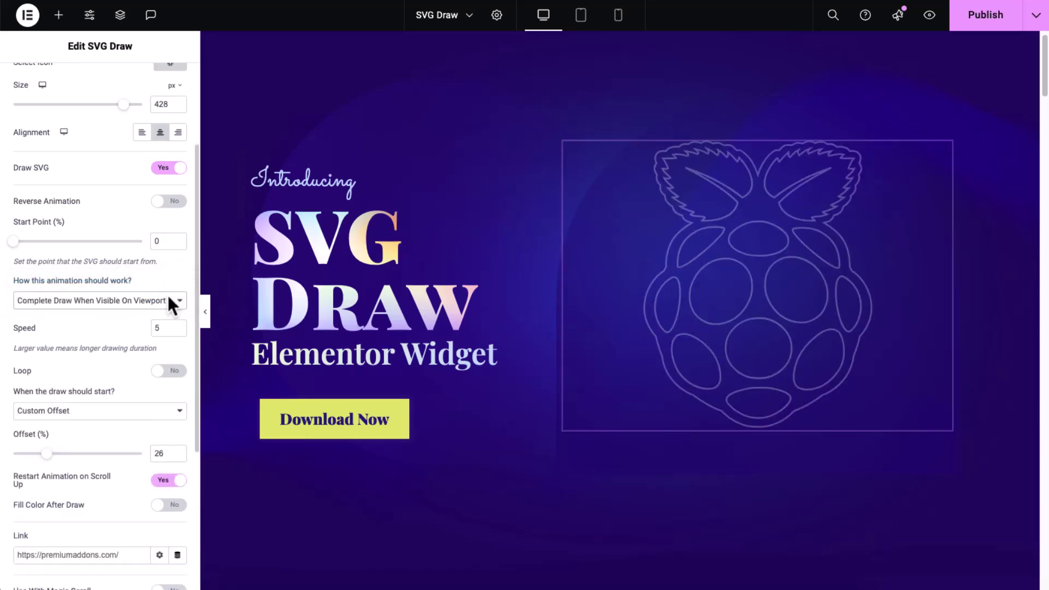
- Set the draw speed to 7 and turn Loop on
double_click(164, 328)
type("7")
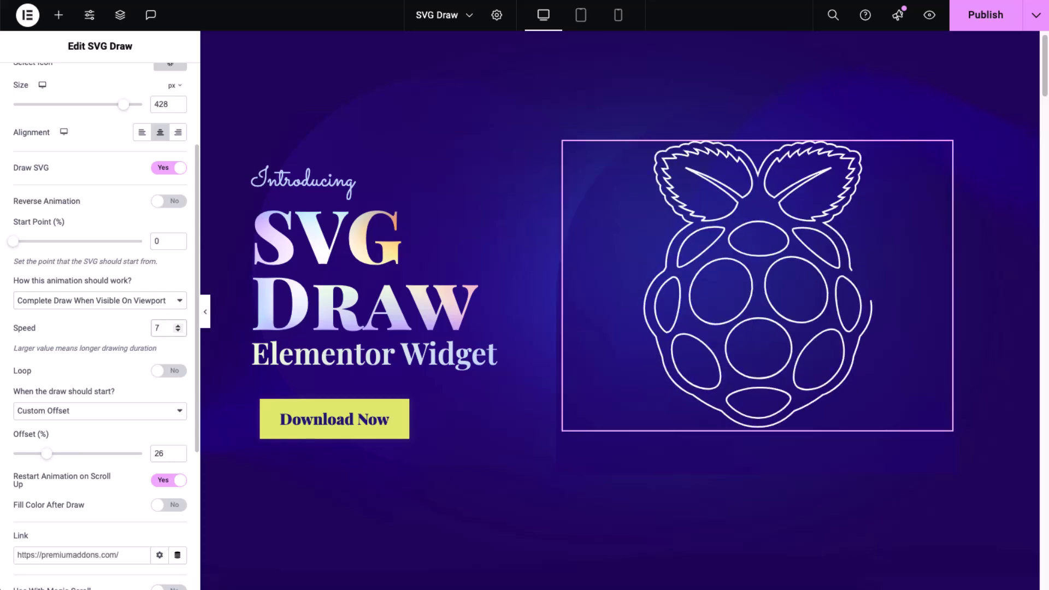
left_click(171, 377)
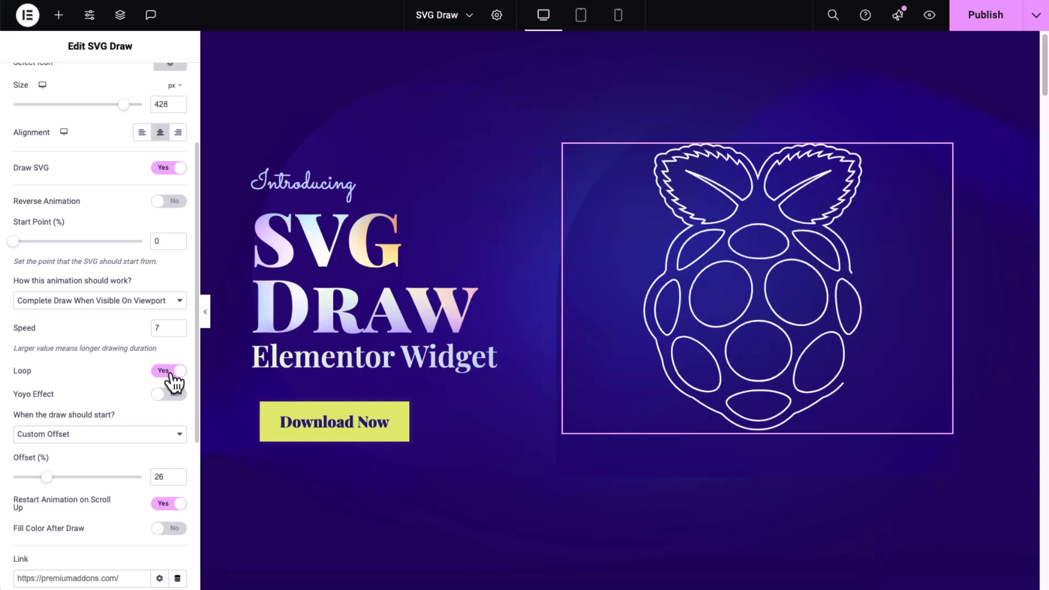
- Turn on Yoyo Effect, toggle Restart Animation on Scroll Up, and preview by scrolling
left_click(175, 395)
left_click(166, 504)
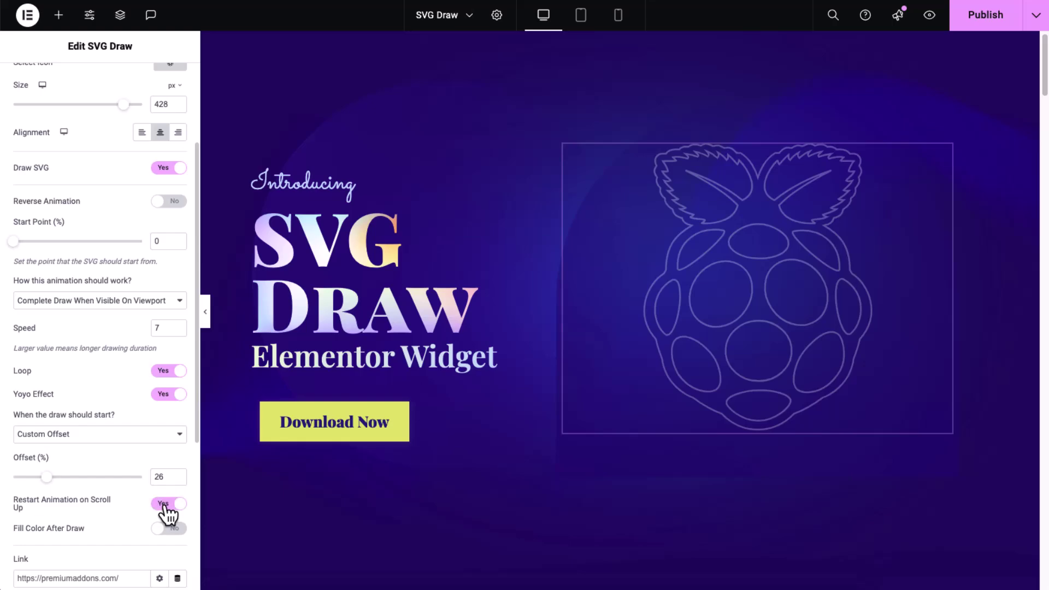
scroll(686, 493, "down", 3)
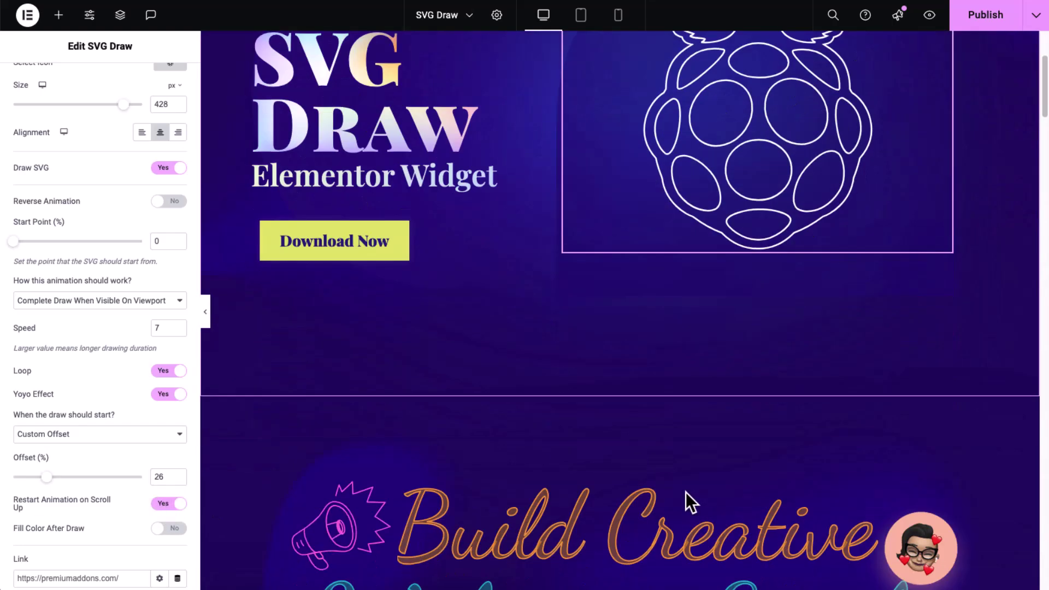
scroll(686, 492, "down", 5)
scroll(686, 492, "up", 2)
scroll(686, 493, "up", 5)
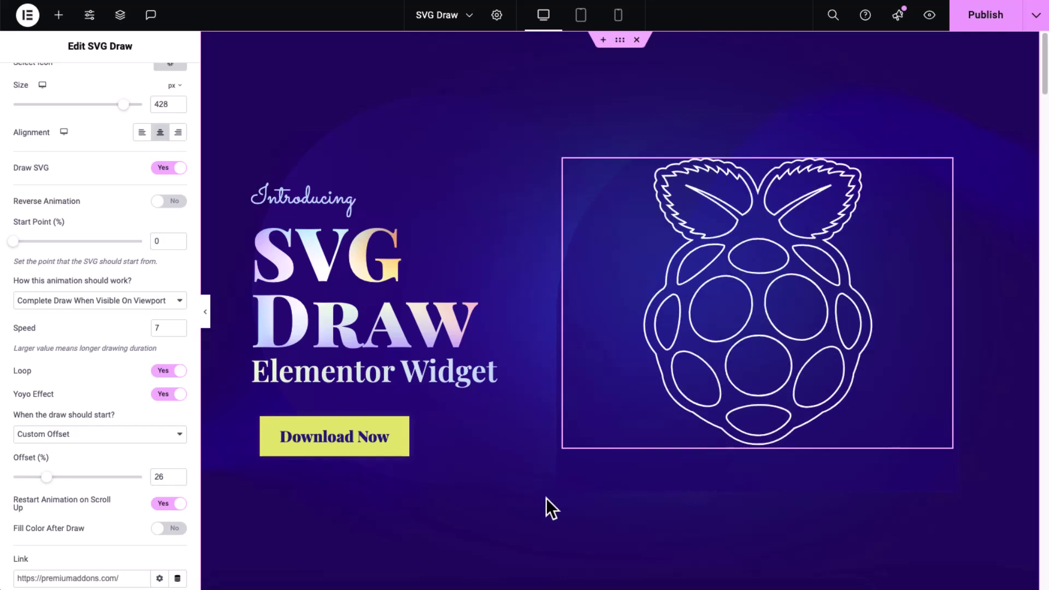
- Enable Fill Color After Draw and set the After Draw Fill Color to #FFFFFF
left_click(169, 528)
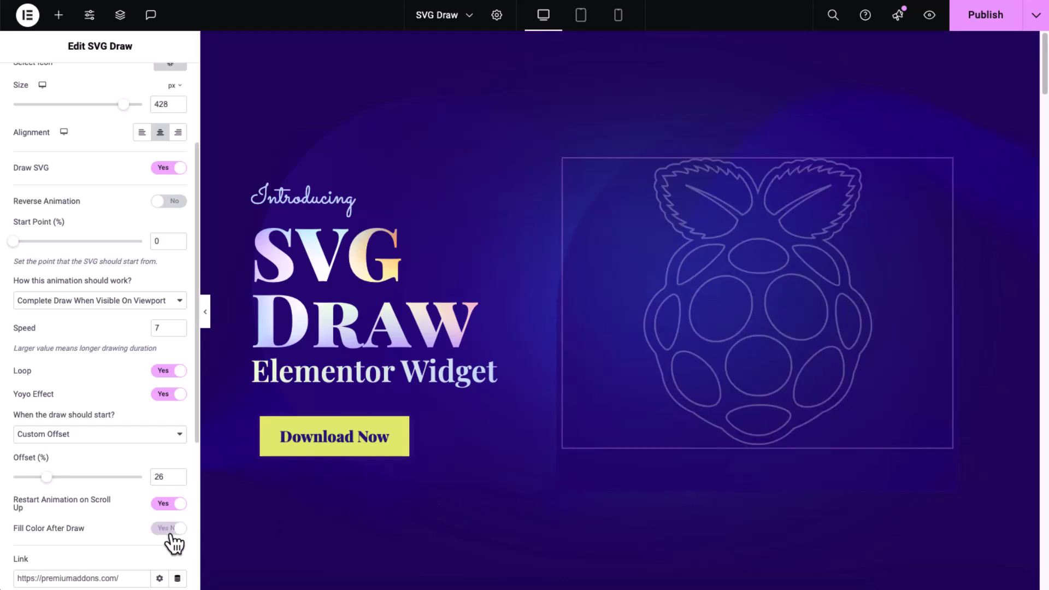
scroll(174, 542, "up", 3)
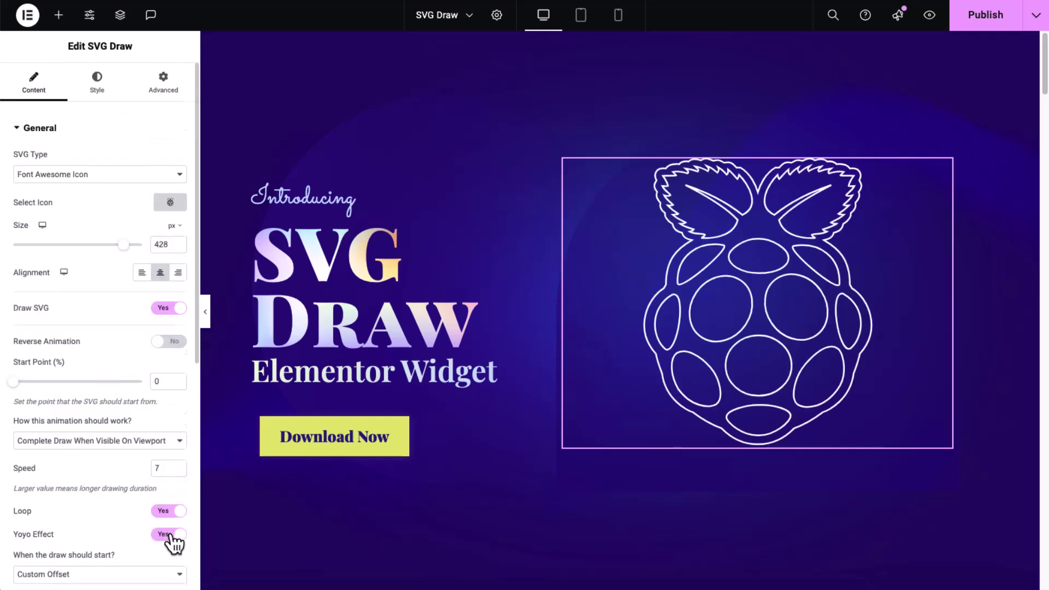
left_click(100, 96)
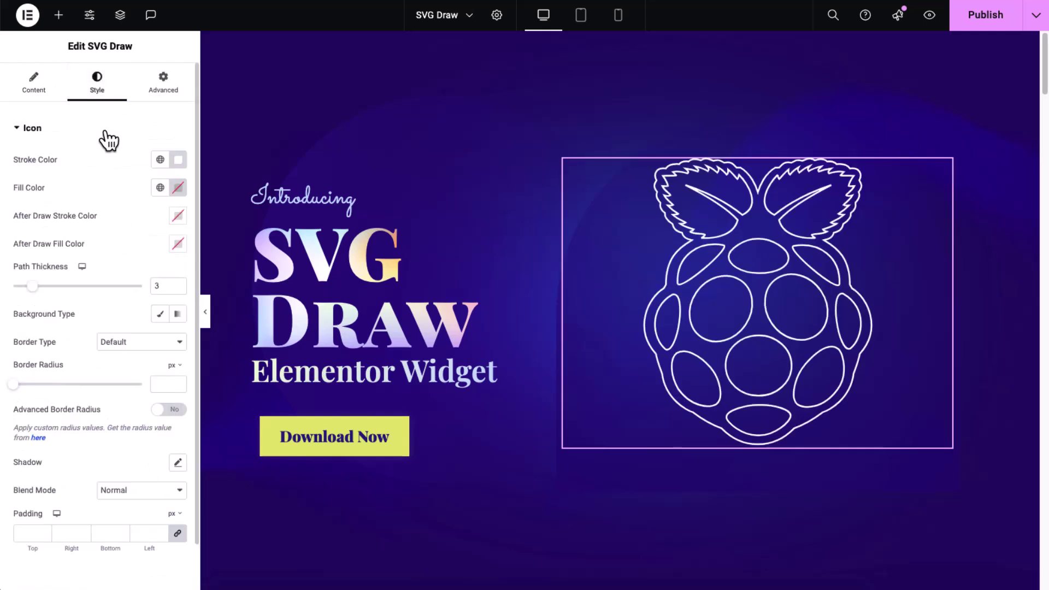
left_click(176, 244)
- Replace the widget's link URL with 'wpr.com'
left_click(34, 87)
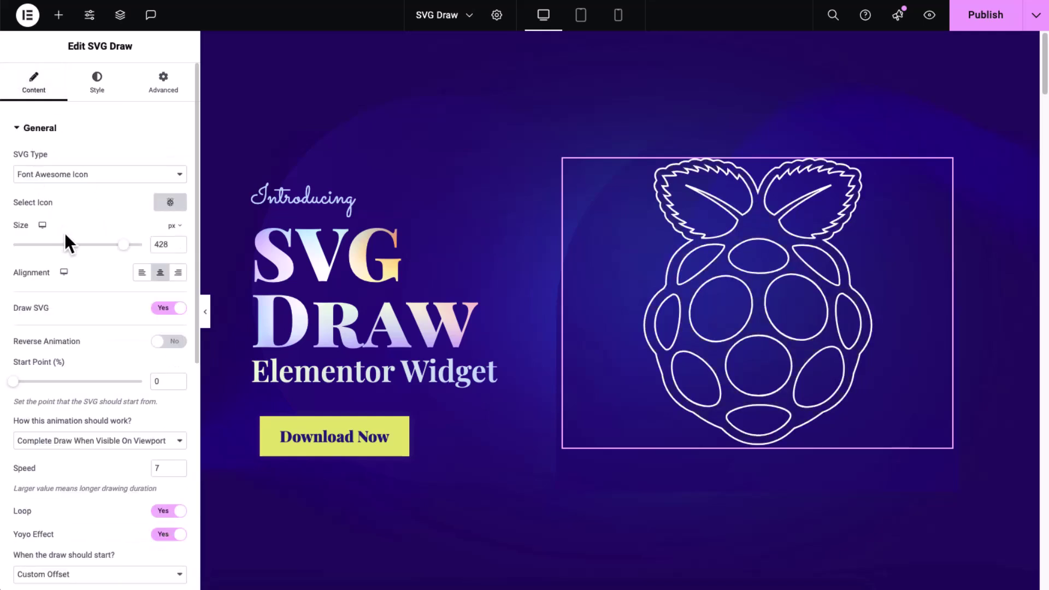
scroll(65, 233, "down", 1)
scroll(67, 235, "down", 3)
scroll(70, 236, "down", 5)
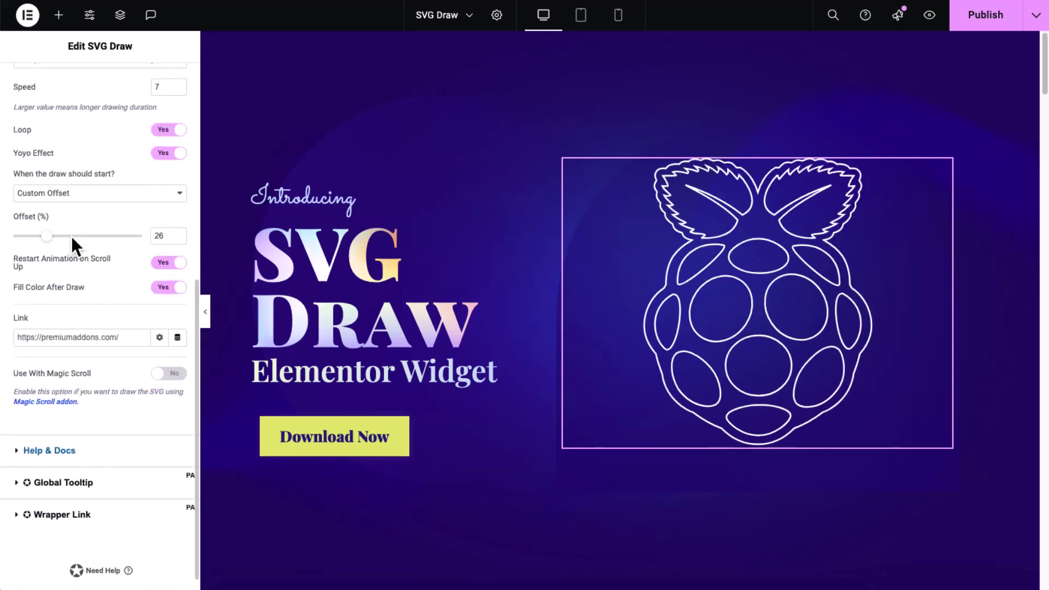
scroll(71, 236, "down", 1)
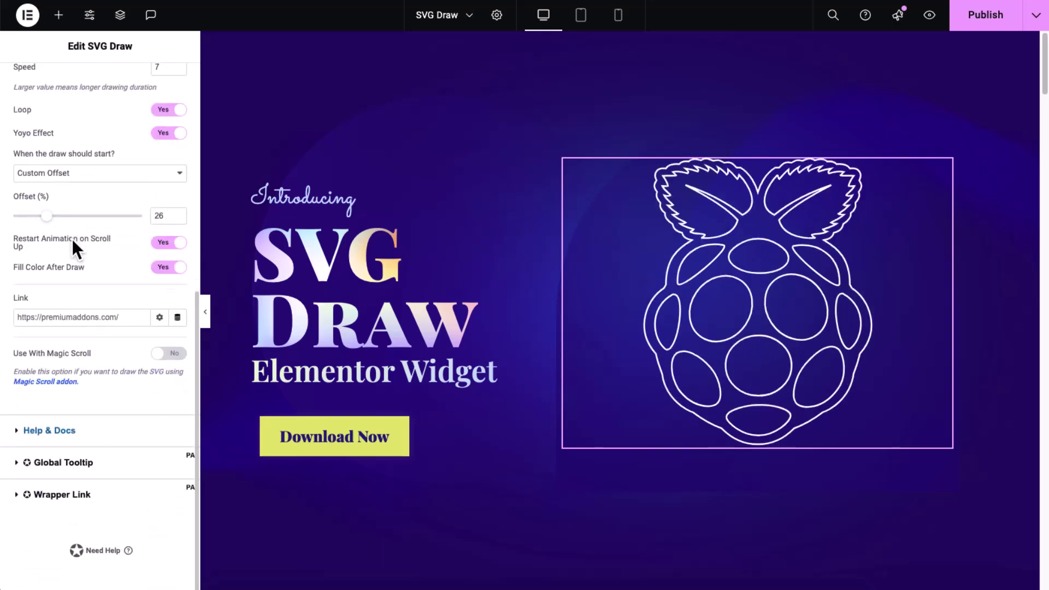
triple_click(85, 317)
type("www.pr")
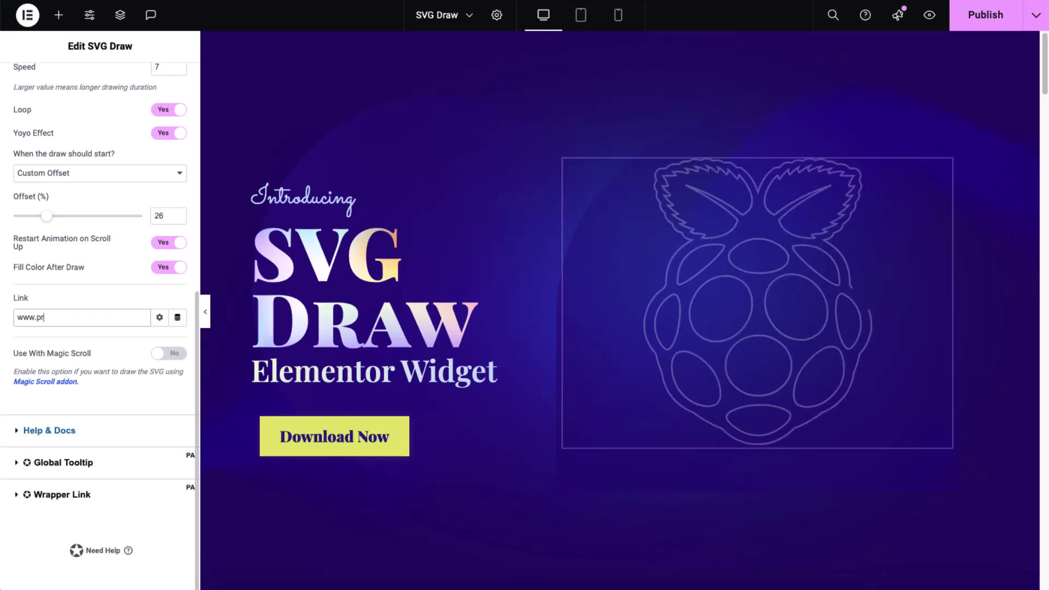
type(".com/")
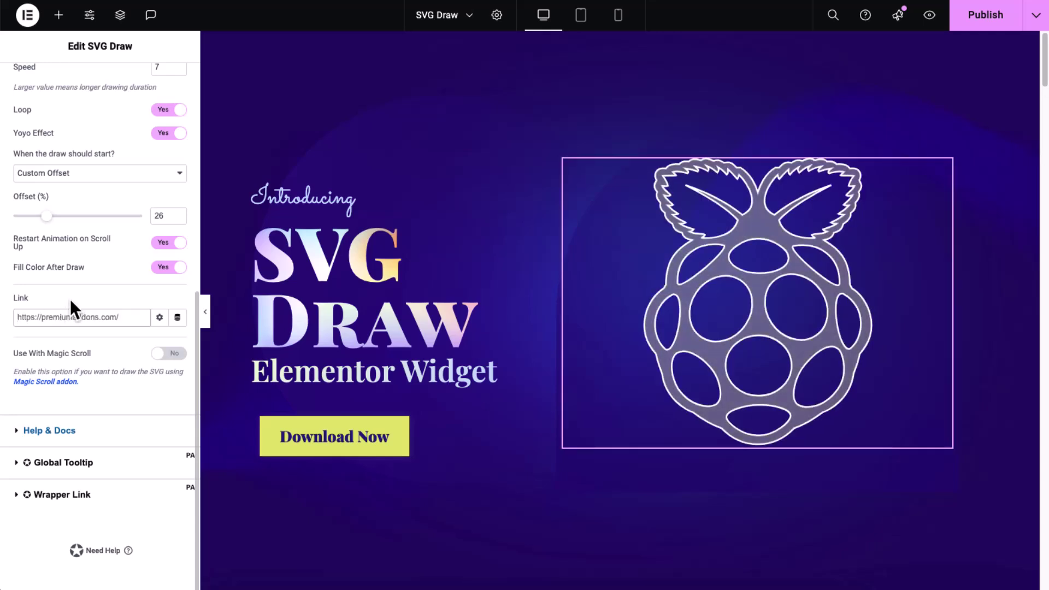
- Change the SVG Type from Font Awesome Icon to Custom SVG
scroll(70, 299, "up", 7)
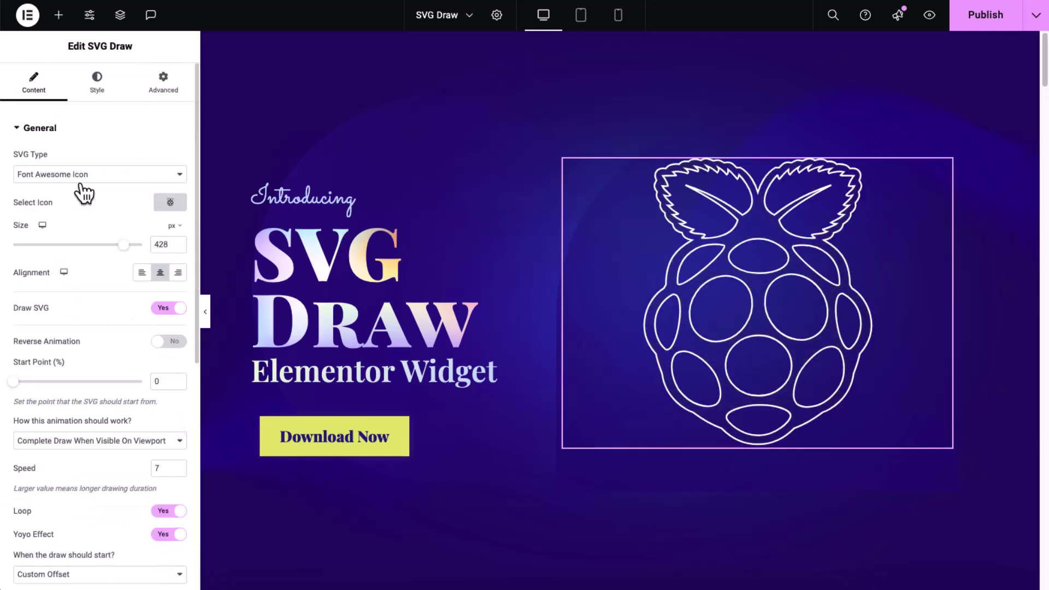
left_click(81, 180)
left_click(85, 186)
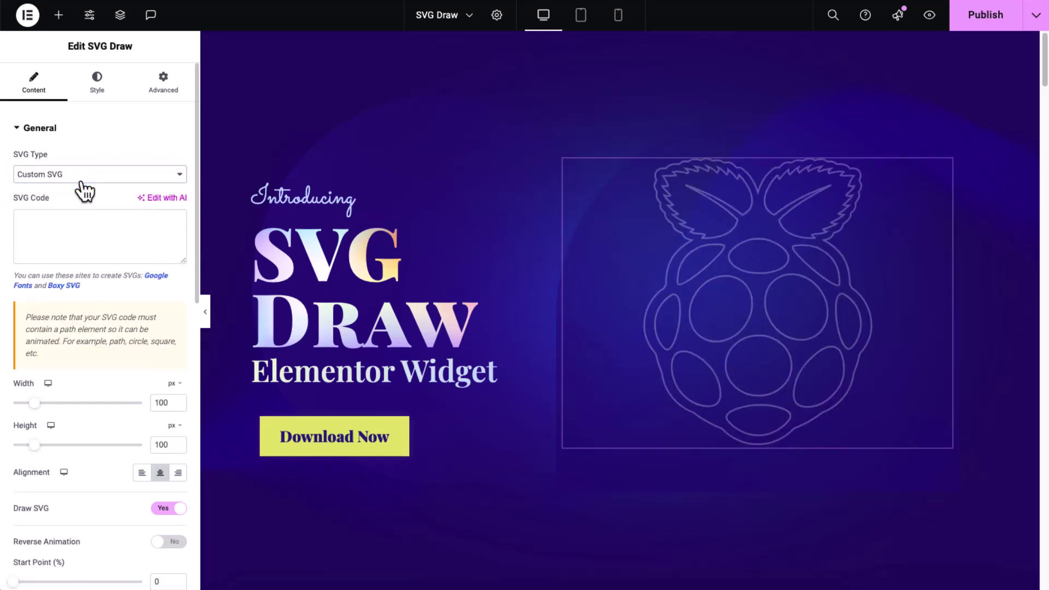
- Browse the Boxy SVG website, then paste the copied SVG markup into the SVG Code field
left_click(78, 285)
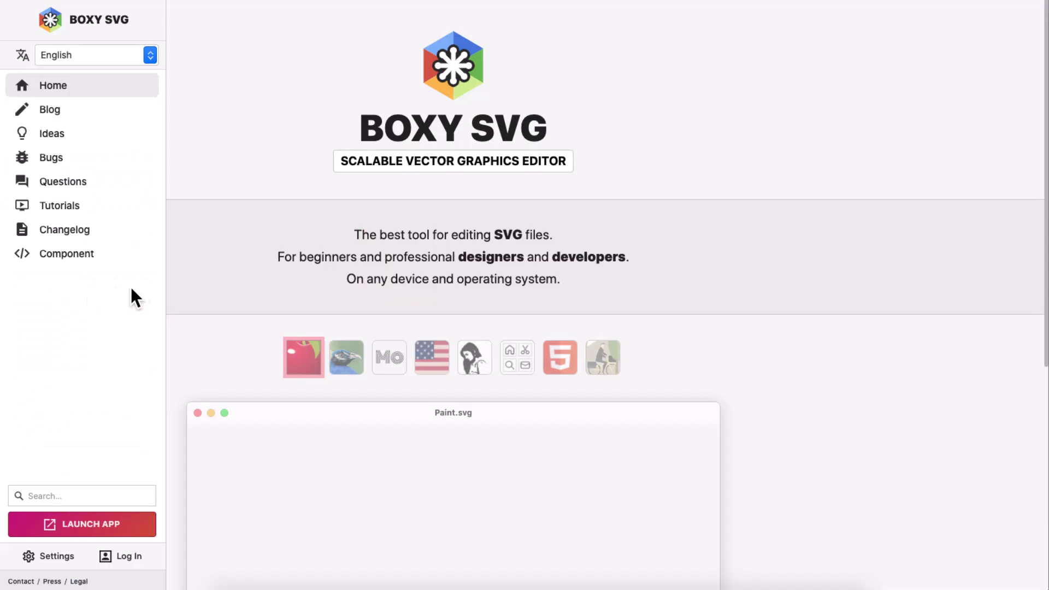
scroll(433, 310, "down", 2)
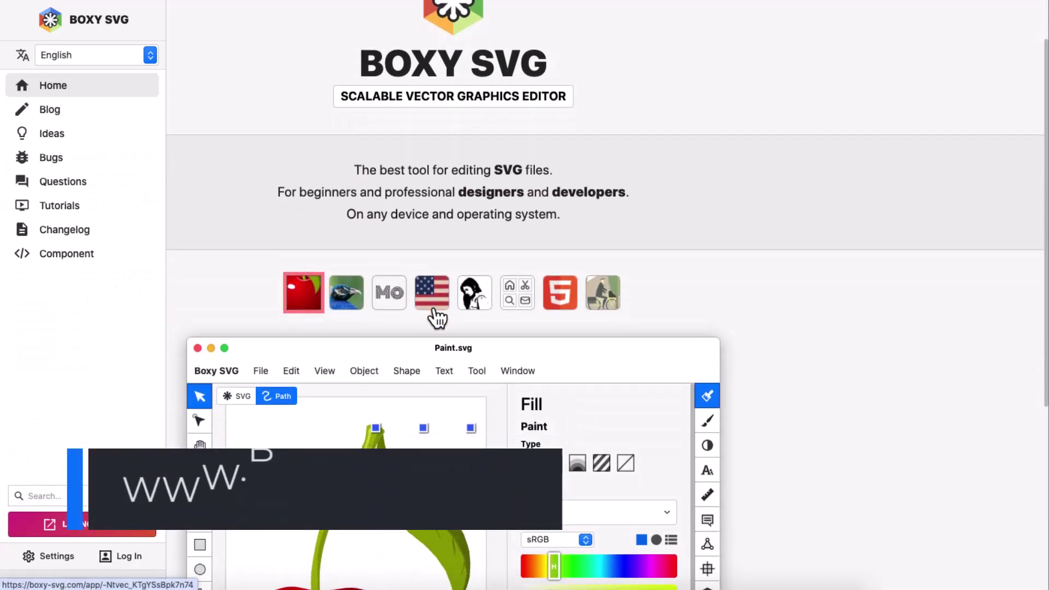
scroll(434, 306, "down", 4)
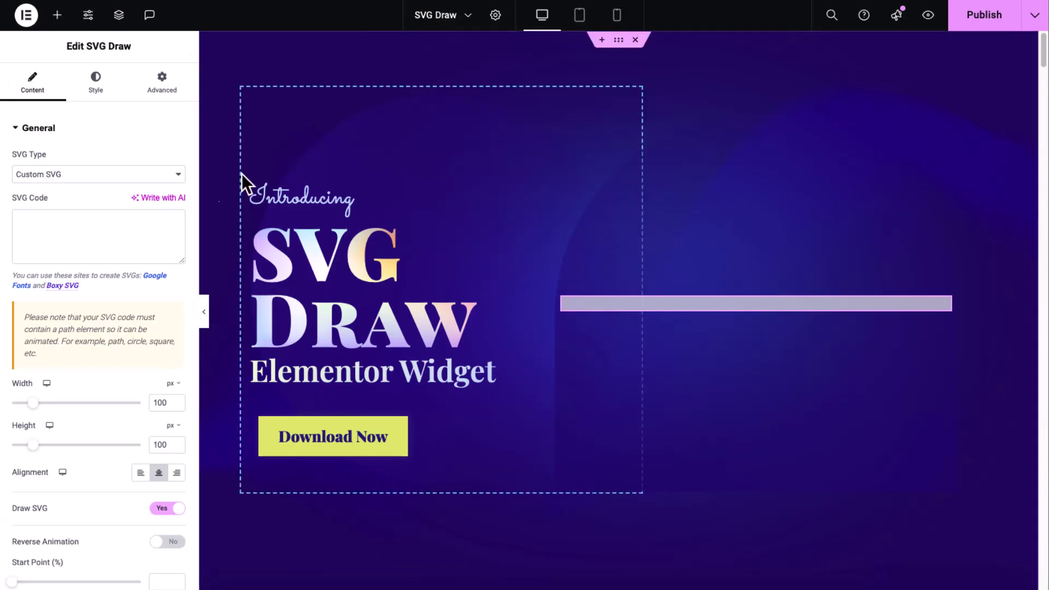
left_click(140, 242)
key("ctrl+v")
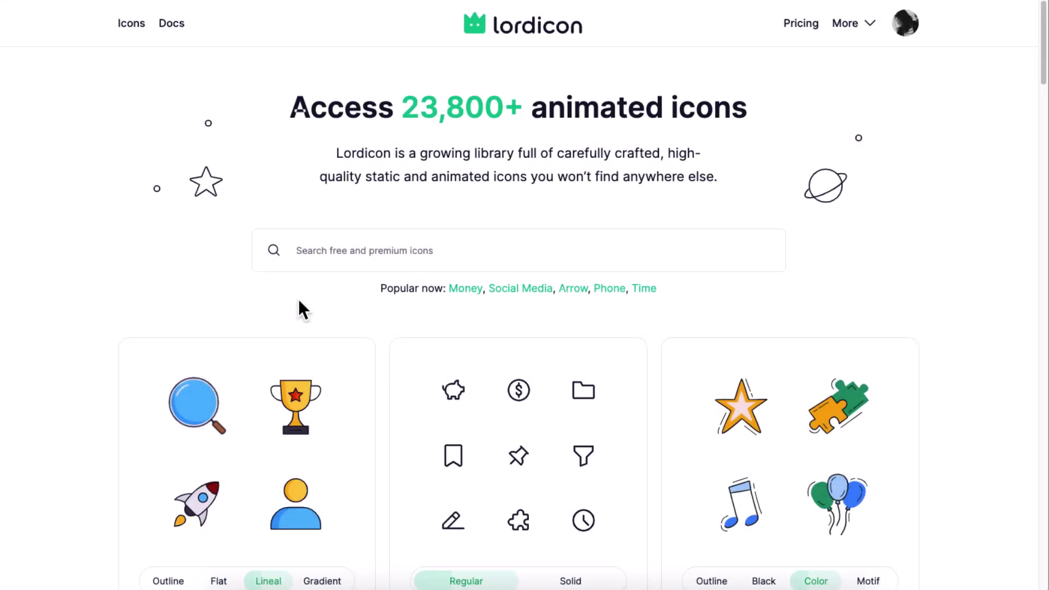
- Browse Lordicon's full icon library, scrolling through the Popular / Wired outline icons
left_click(138, 31)
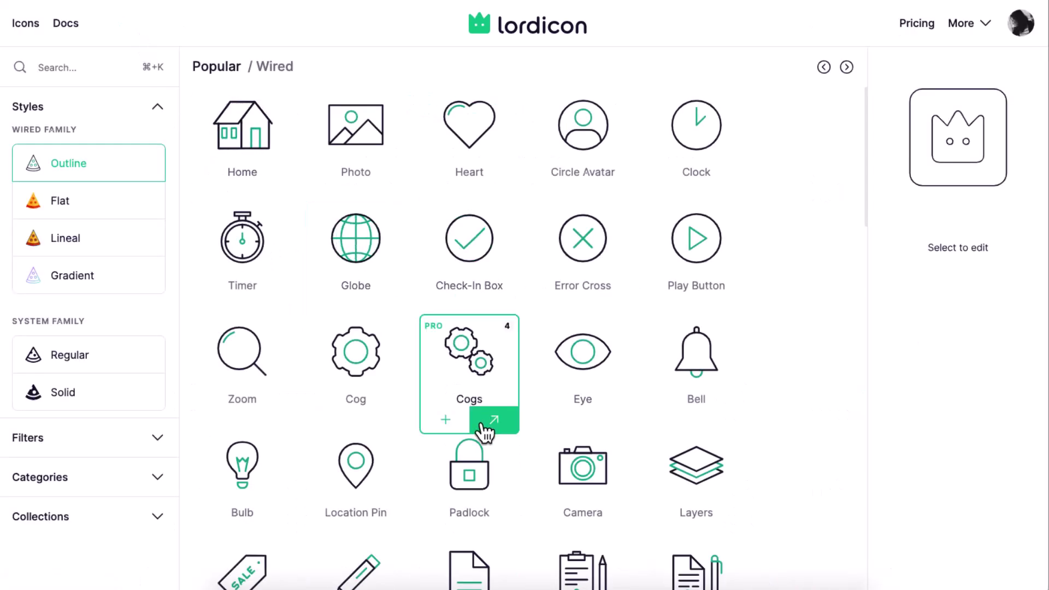
scroll(480, 415, "down", 5)
scroll(461, 382, "down", 1)
scroll(462, 382, "down", 1)
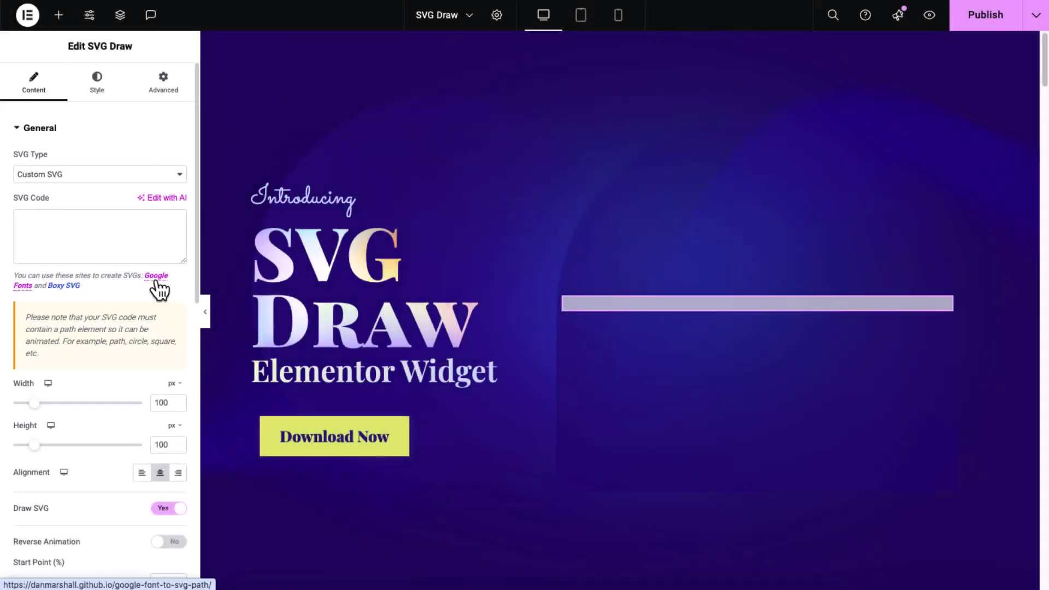
- In Google Font to Svg Path, choose Bebas Neue and enter the text 'Angry Creative'
left_click(156, 279)
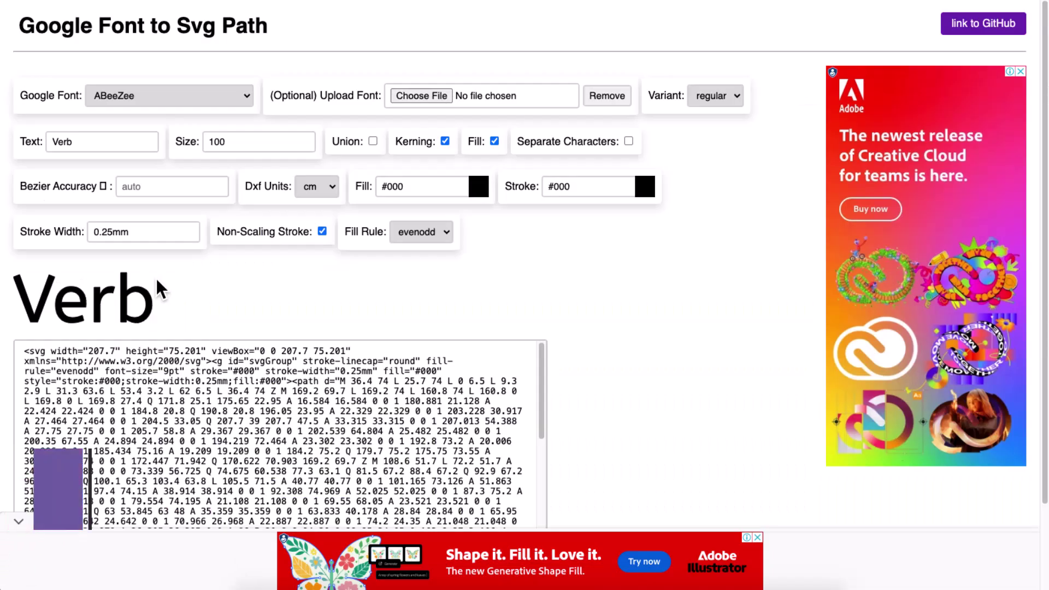
left_click(187, 96)
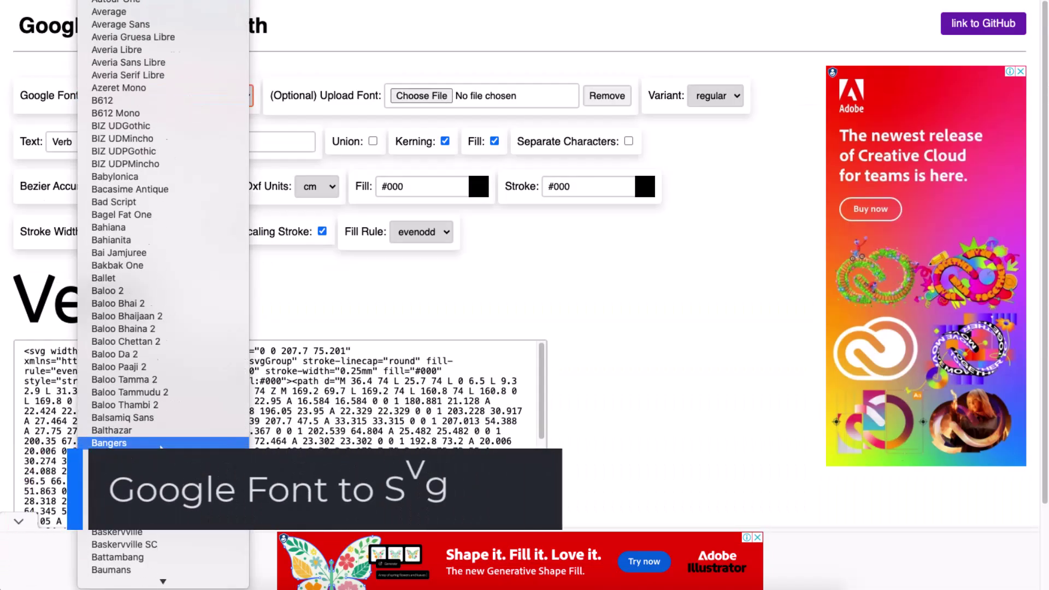
left_click(187, 360)
double_click(62, 141)
type("Angry Creative")
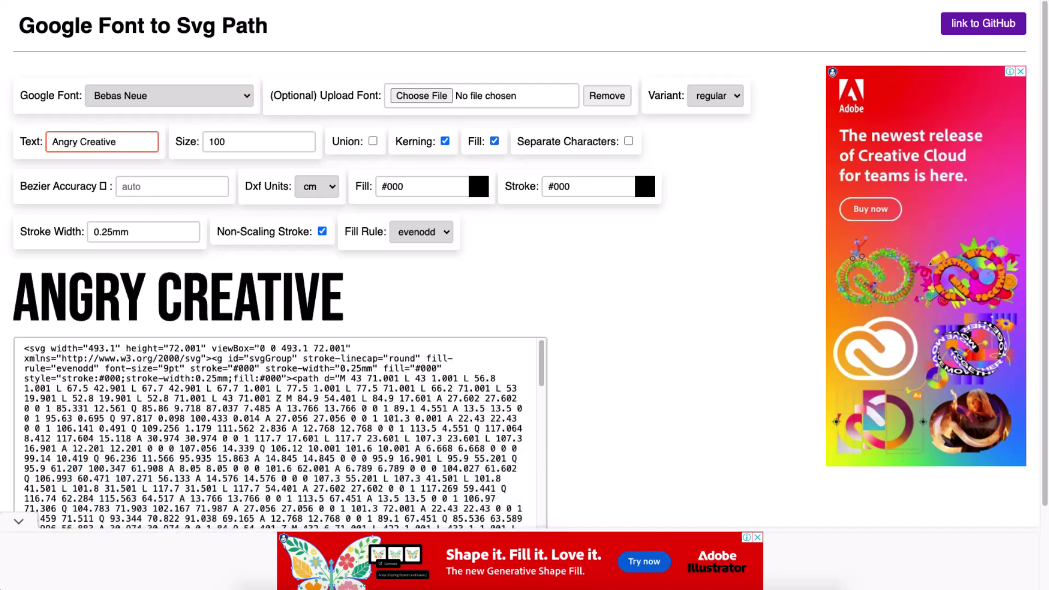
- Set size 200, turn off Fill, enable Separate Characters, and copy the SVG code
left_click(231, 142)
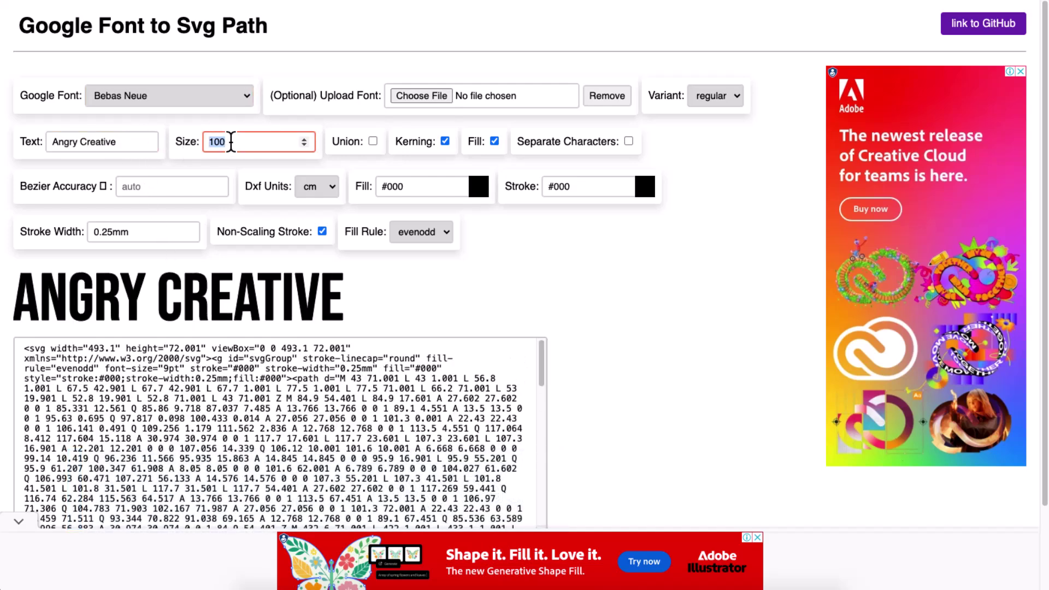
type("200")
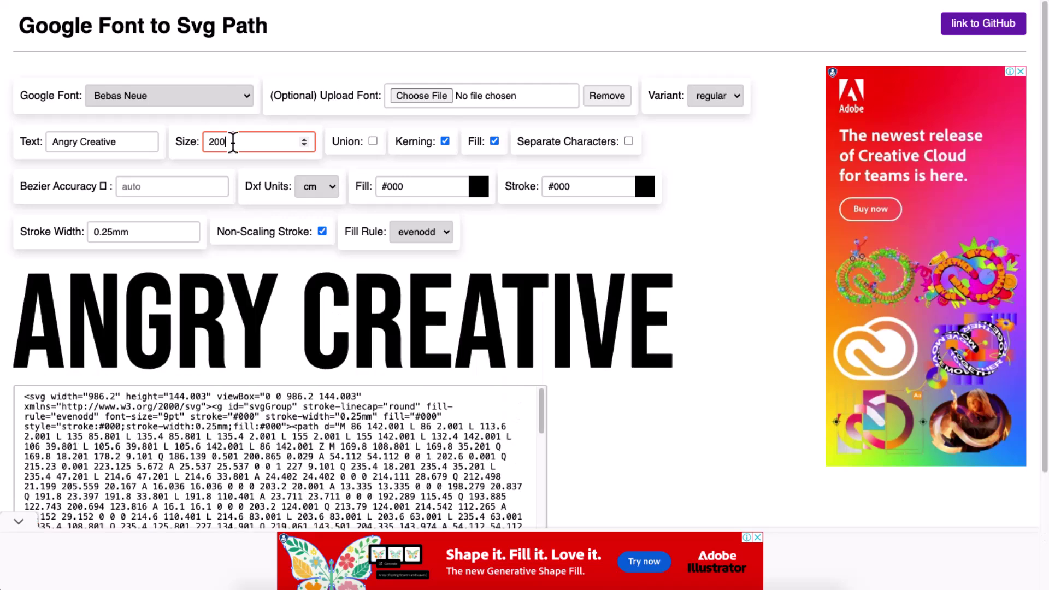
left_click(493, 142)
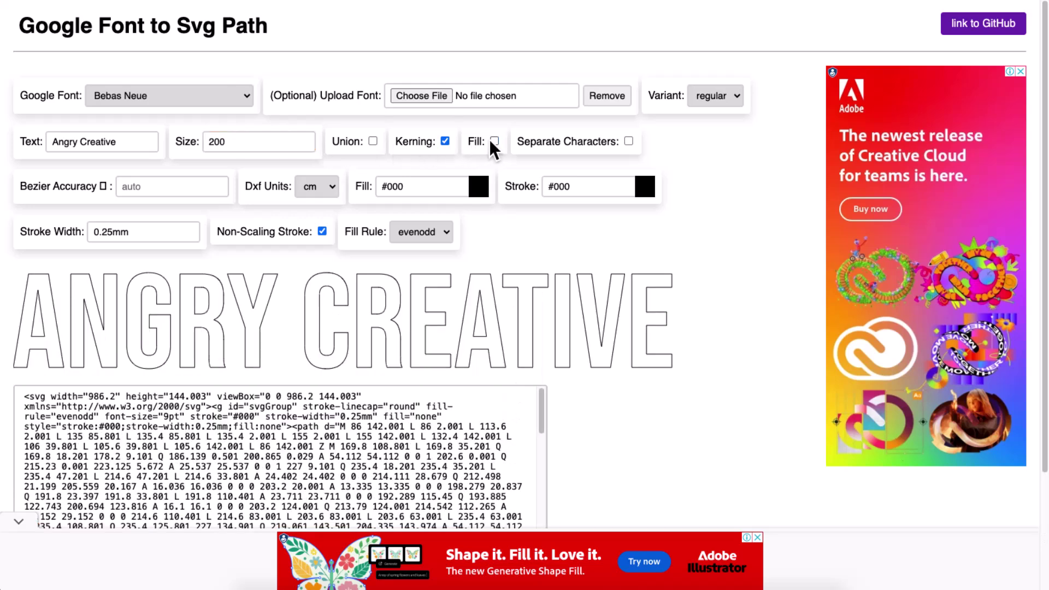
left_click(628, 142)
scroll(657, 216, "down", 3)
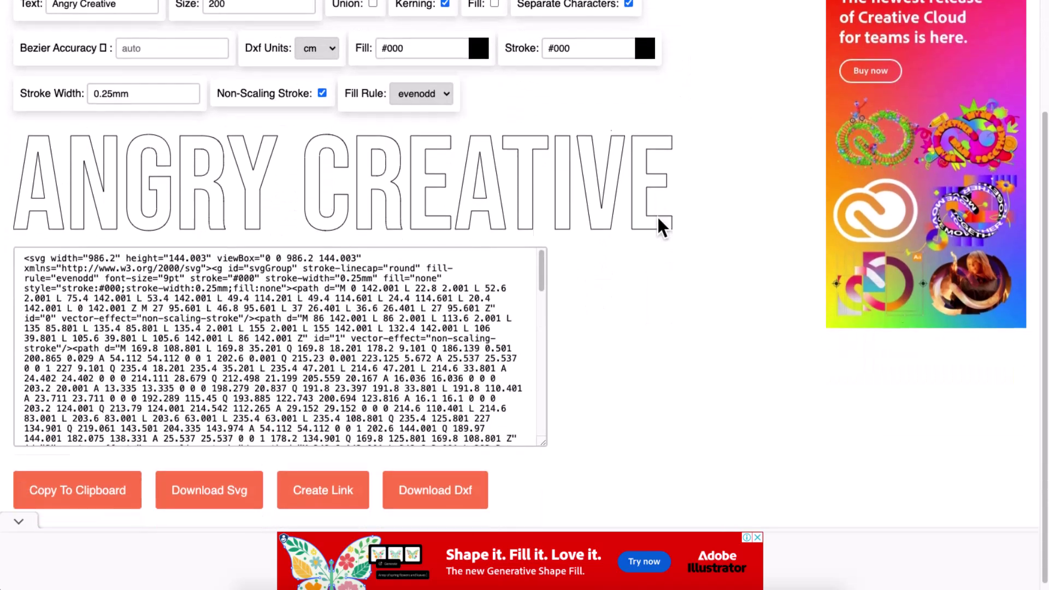
left_click(128, 480)
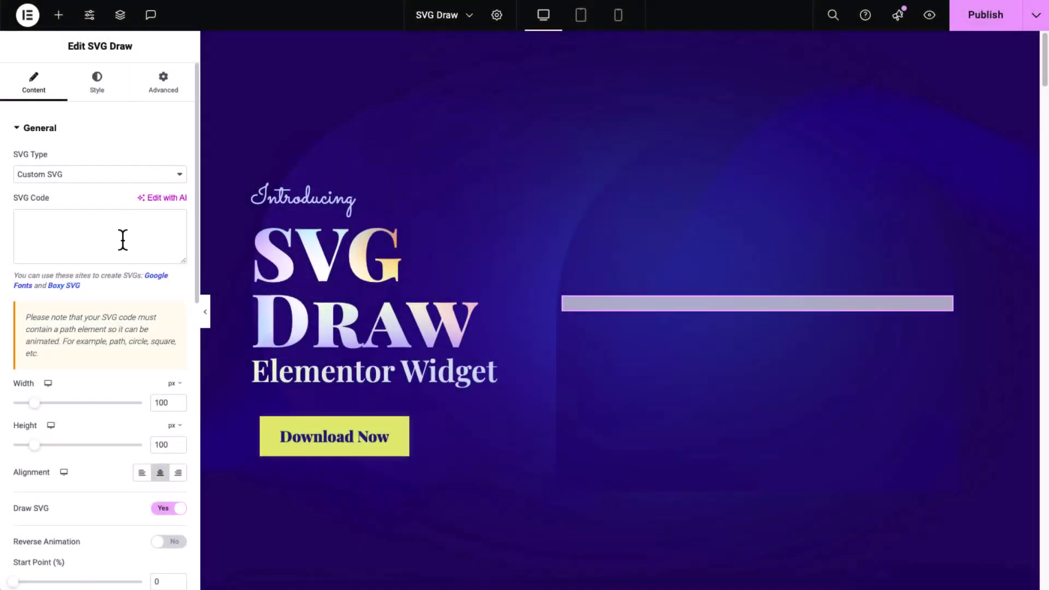
- Paste the ANGRY CREATIVE SVG code and size the drawing 600 px wide, 181 px tall
left_click(123, 236)
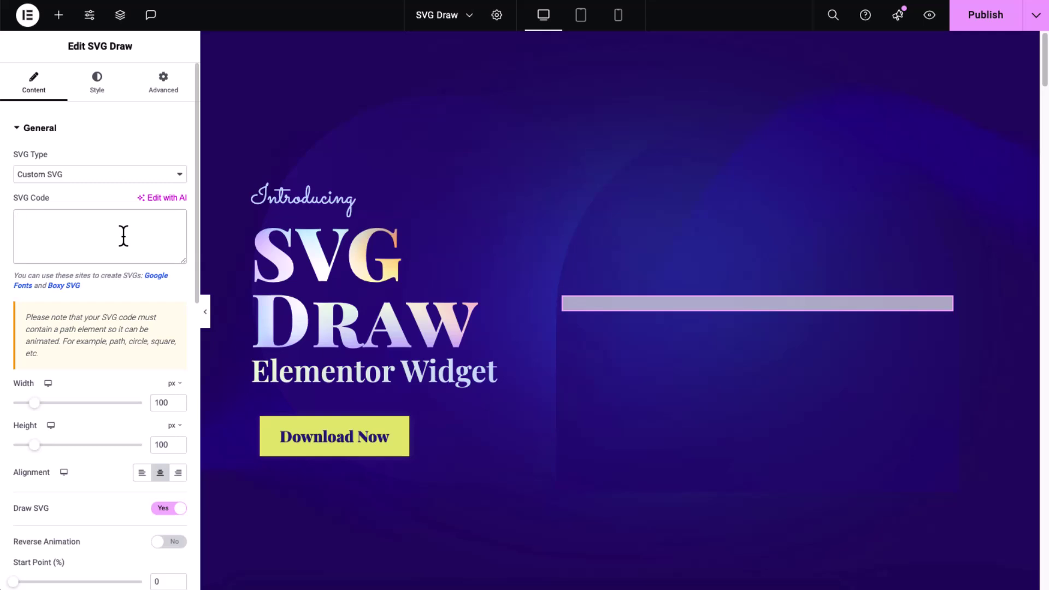
key("ctrl+v")
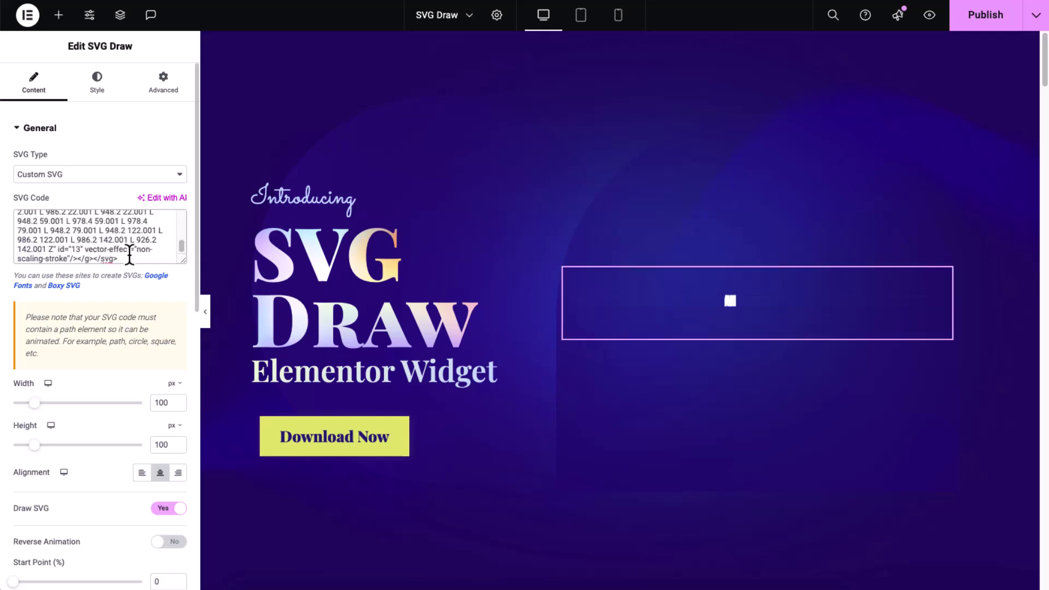
left_click_drag(34, 402, 129, 421)
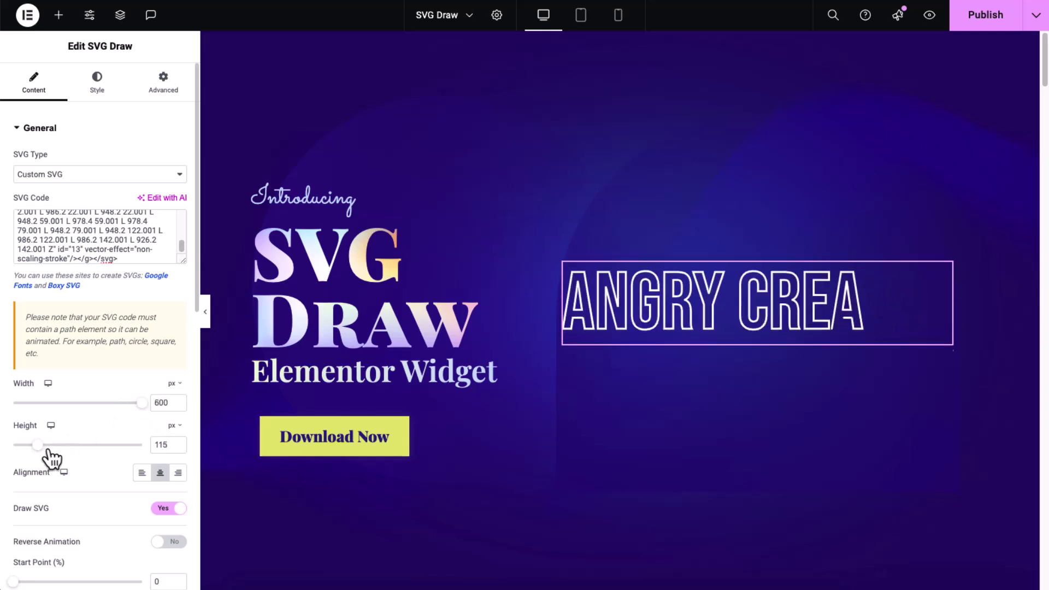
left_click_drag(34, 447, 58, 450)
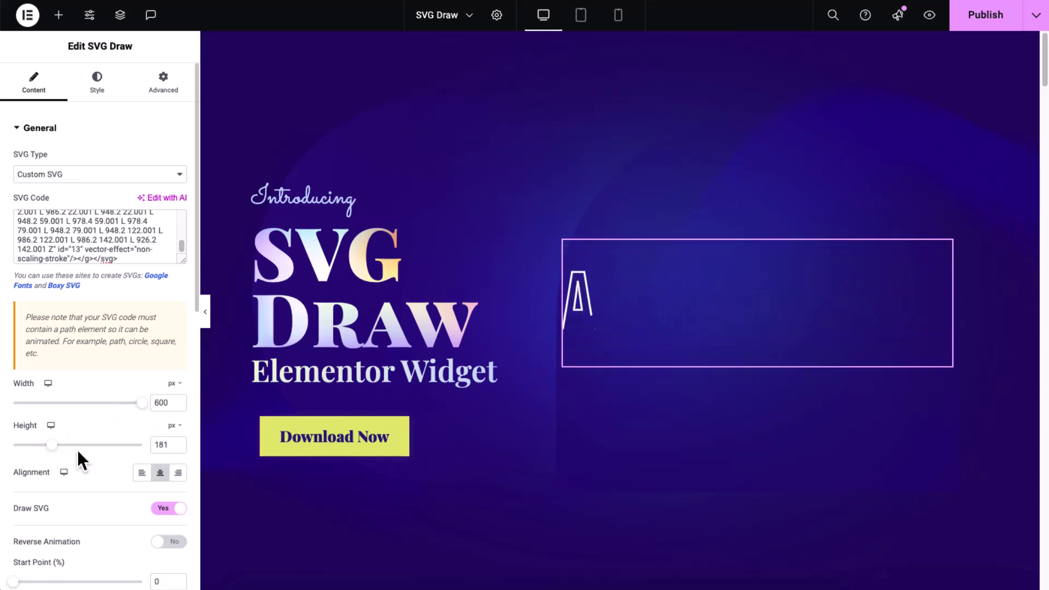
- Enable Draw All Paths Together so every letter draws at once
scroll(92, 457, "down", 1)
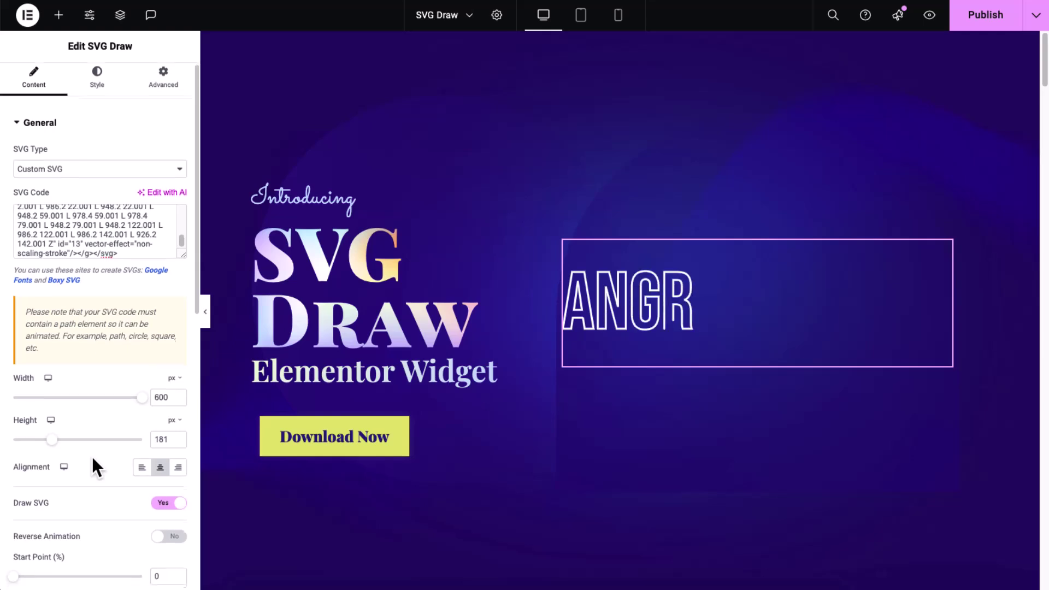
scroll(92, 457, "down", 5)
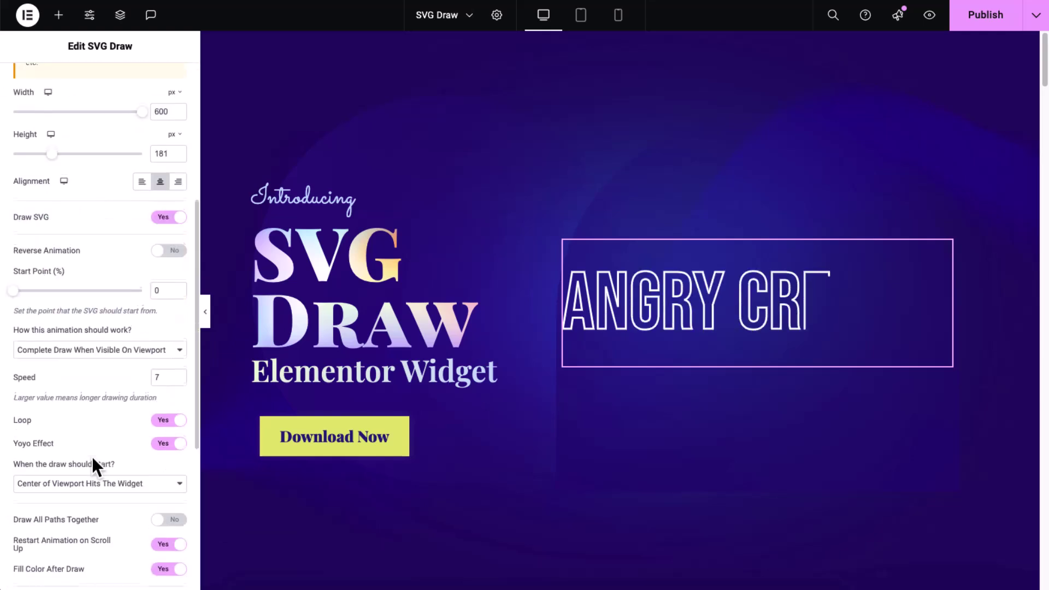
scroll(91, 456, "down", 2)
left_click(155, 452)
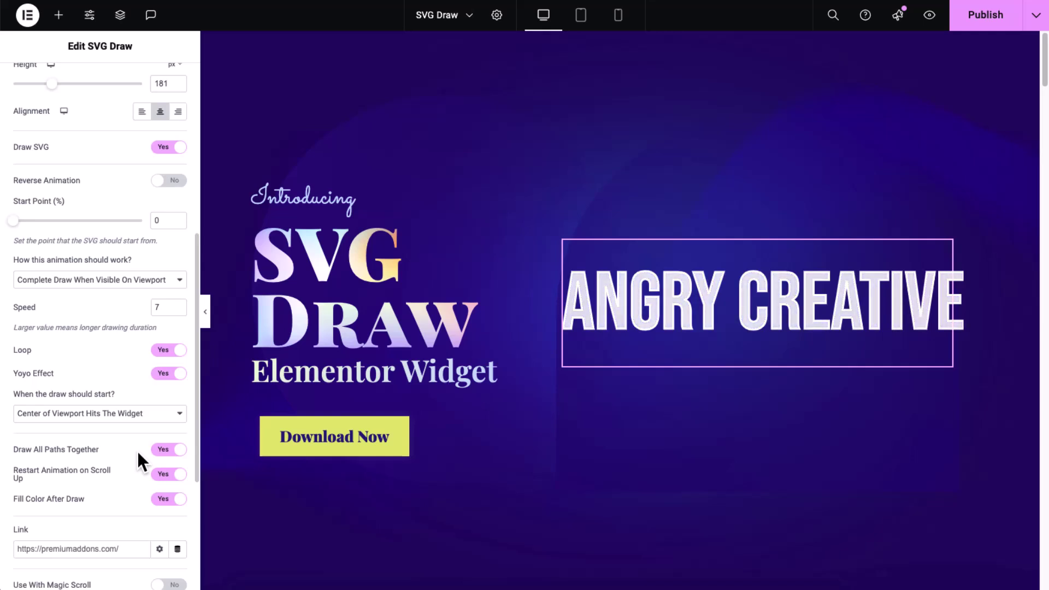
scroll(137, 452, "down", 2)
- Set Use With Magic Scroll to Yes and enable Magic Scroll in Premium Addons' Global Features
scroll(136, 451, "down", 1)
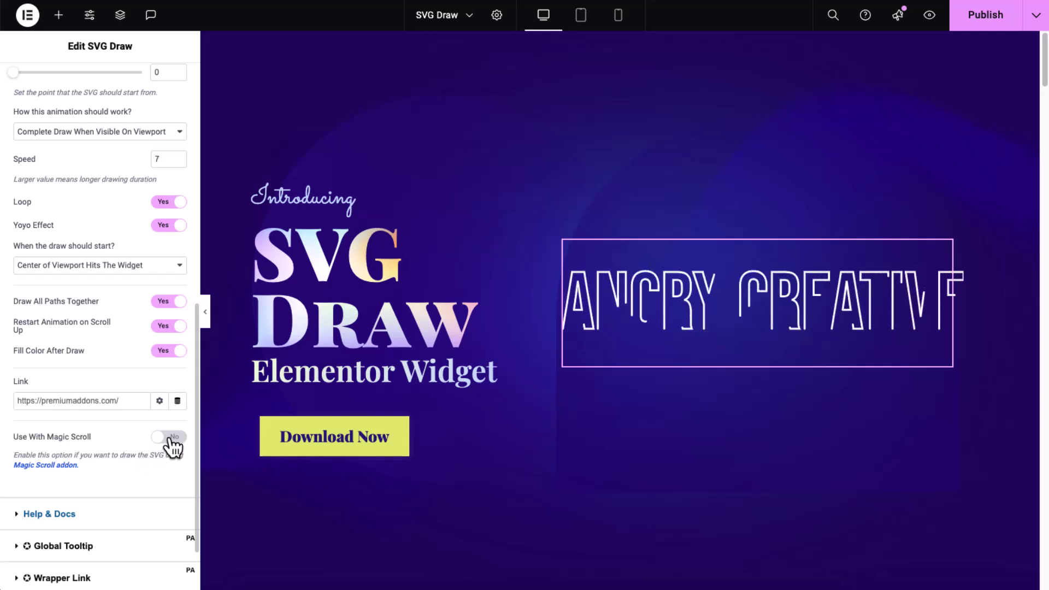
left_click(170, 439)
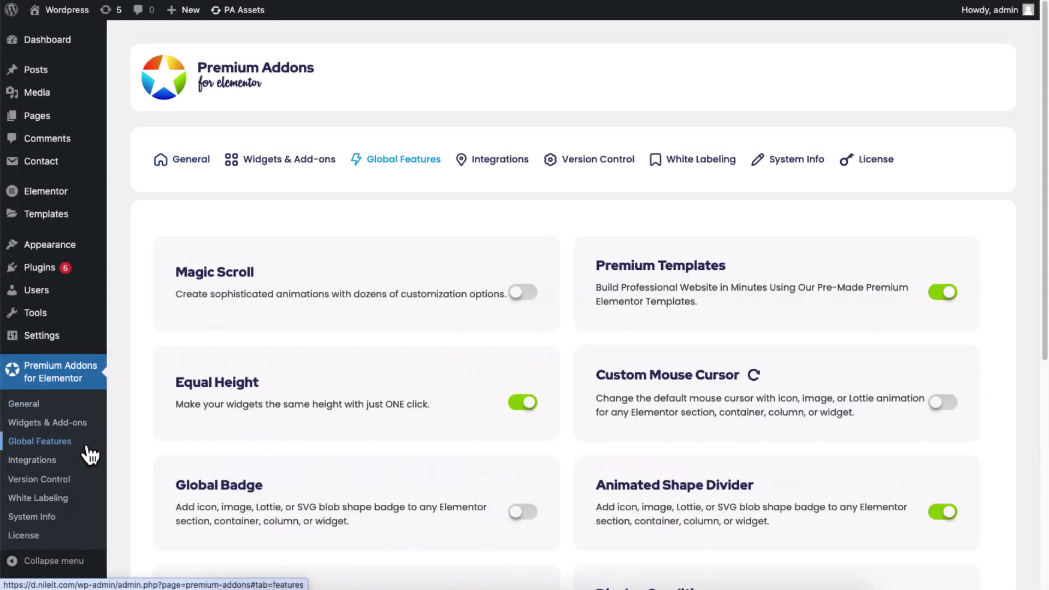
left_click(526, 296)
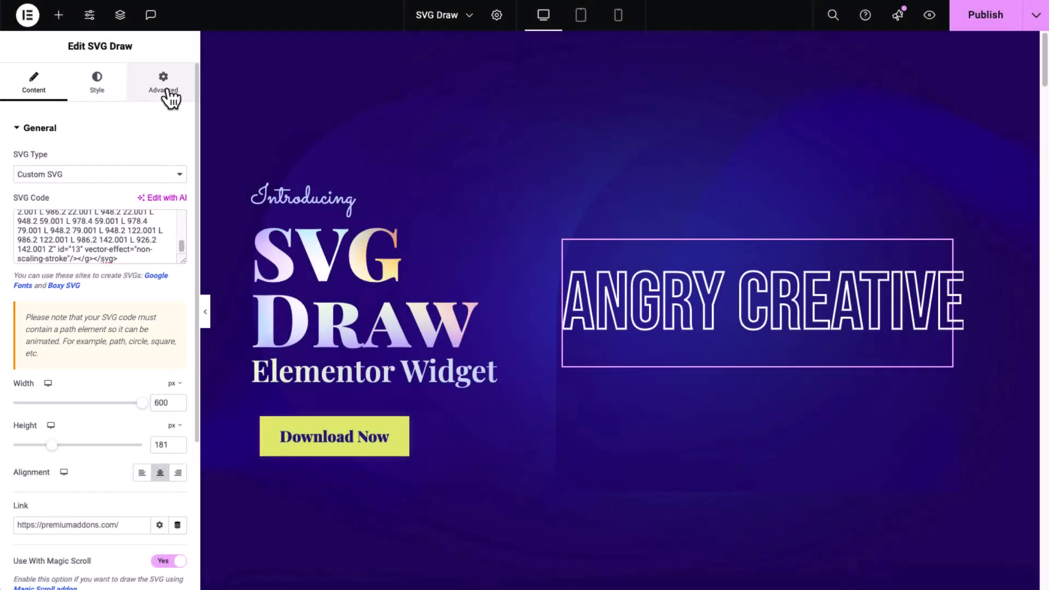
- Add a Premium Magic Scroll item in the Advanced tab using the Draw SVG animation
left_click(172, 98)
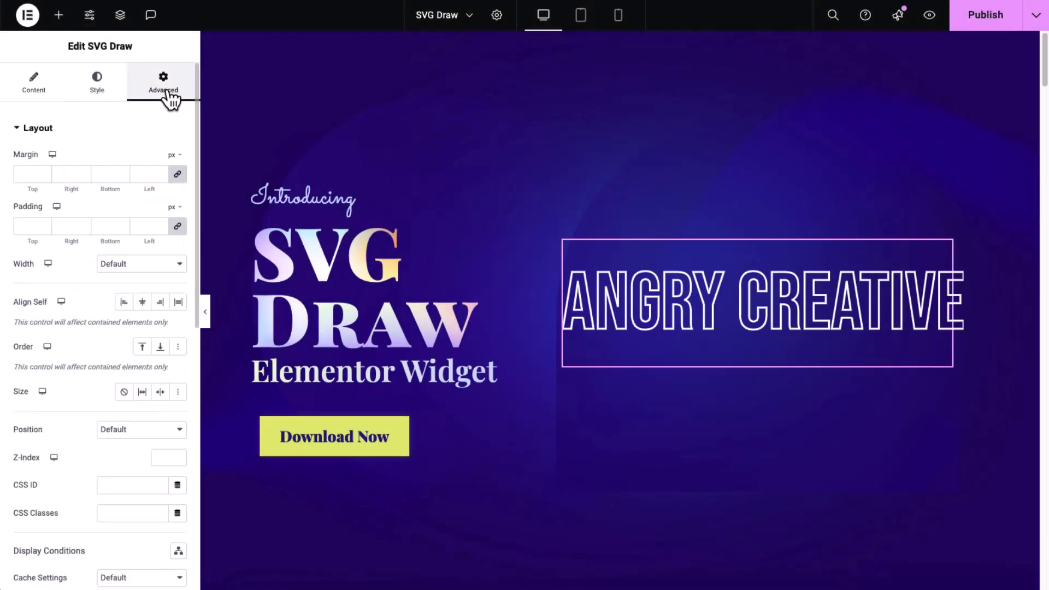
scroll(190, 333, "down", 1)
scroll(190, 333, "down", 2)
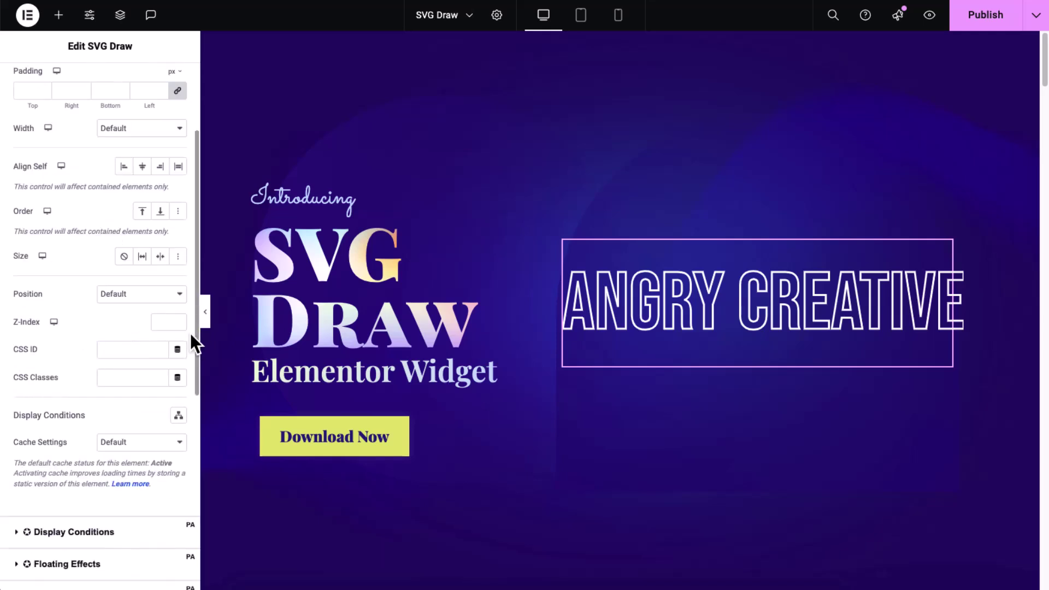
scroll(190, 333, "down", 4)
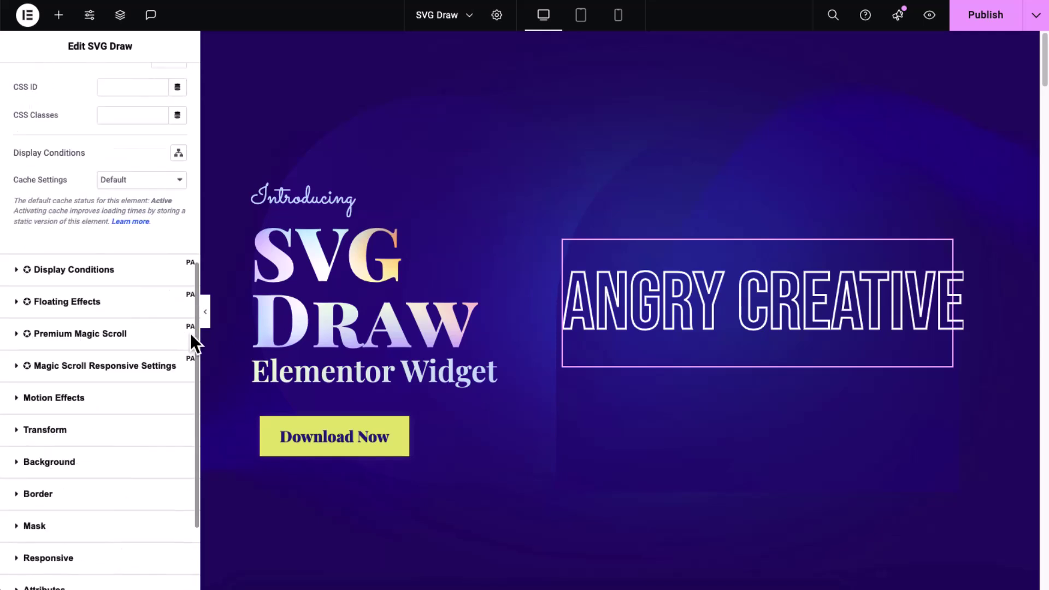
left_click(151, 334)
left_click(117, 288)
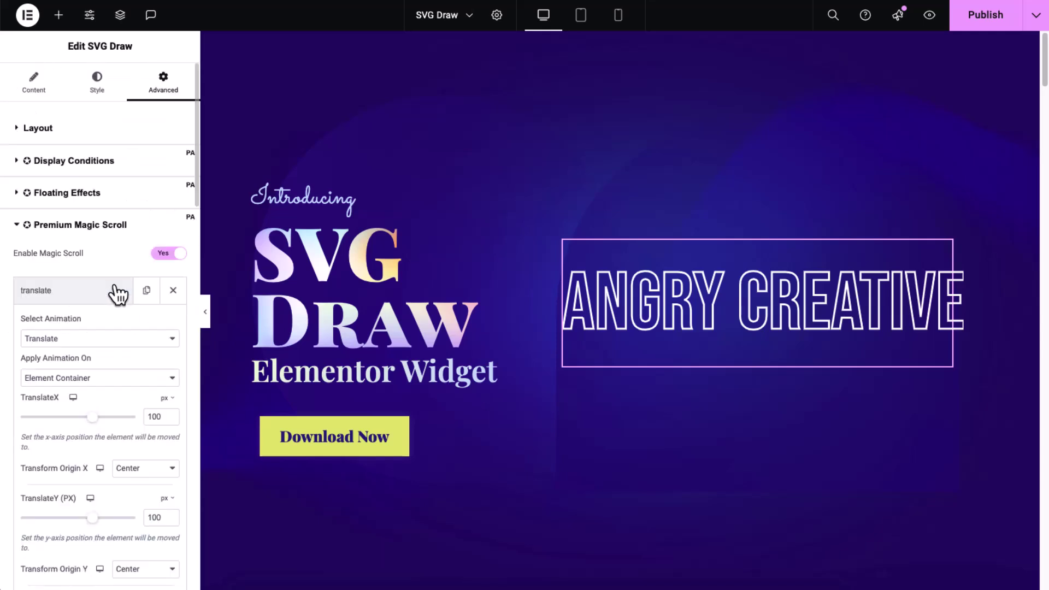
left_click(129, 340)
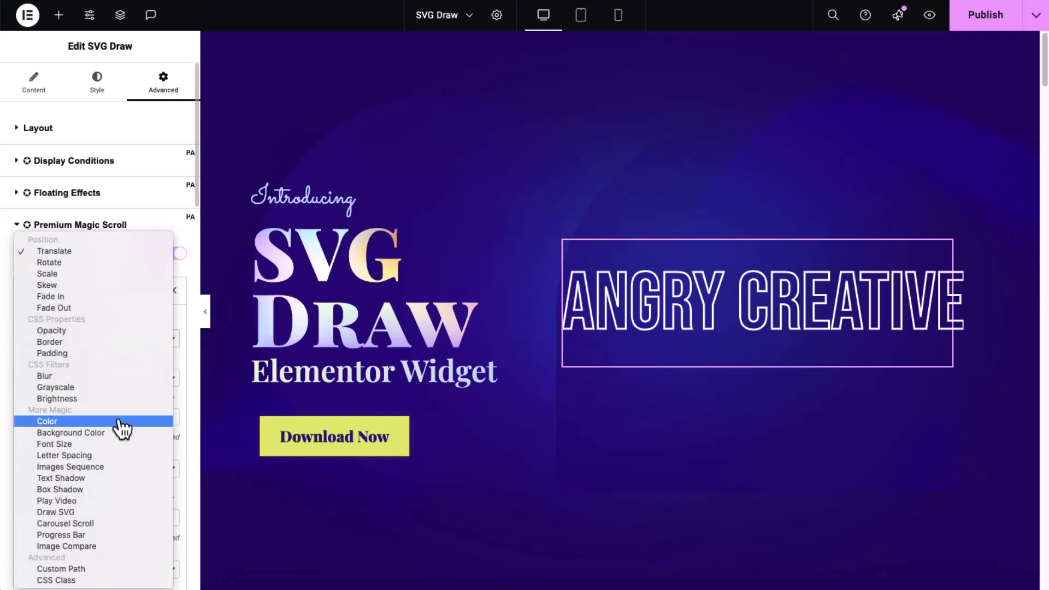
left_click(113, 513)
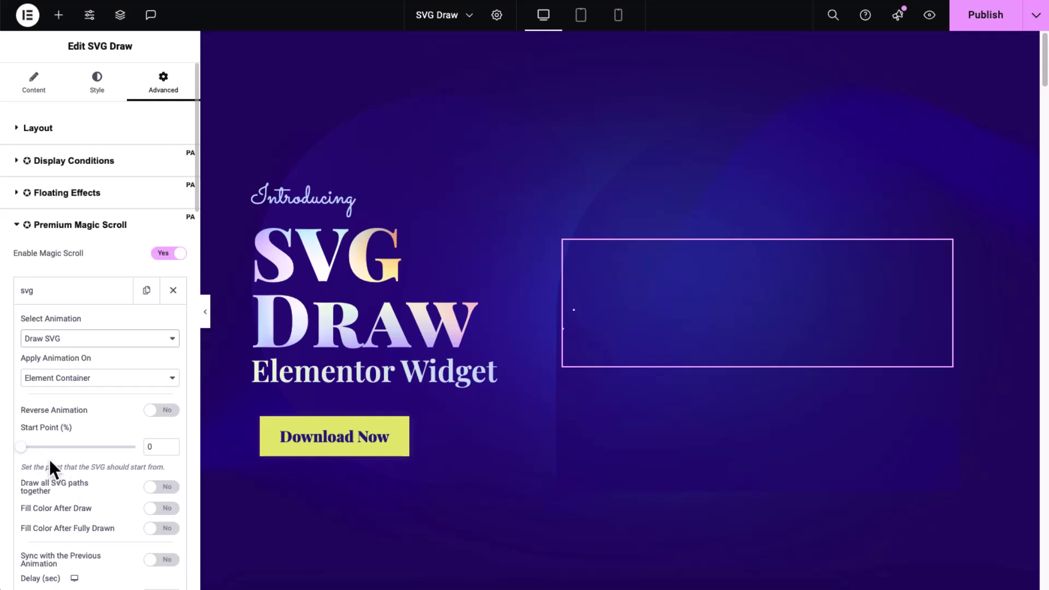
- Set the start point to 100% and fill the text #FFFFFF after drawing
mouse_move(23, 447)
left_mouse_down()
mouse_move(113, 456)
mouse_move(145, 447)
left_mouse_up()
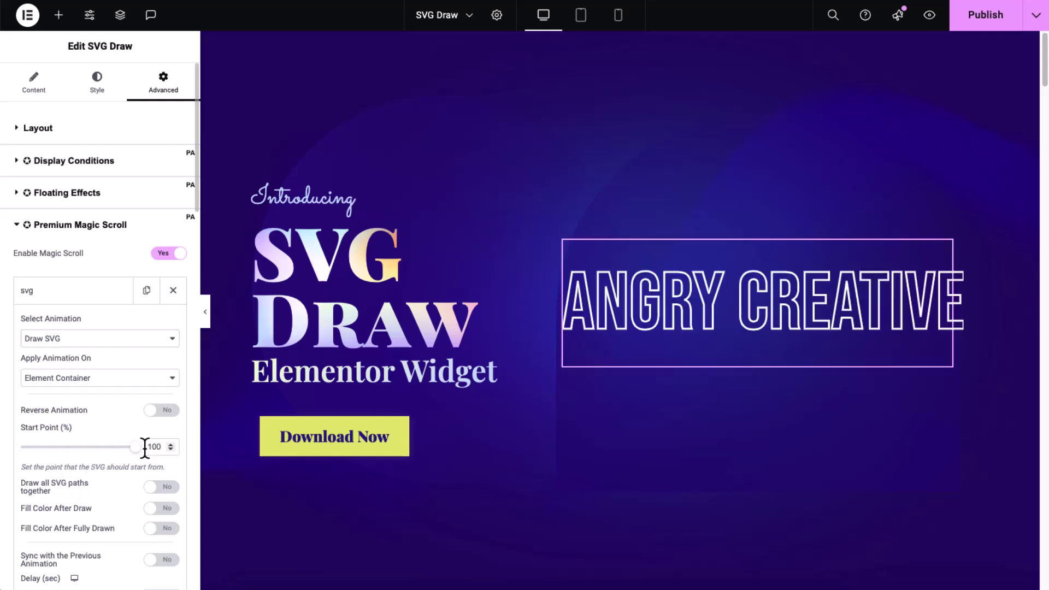
left_click(155, 512)
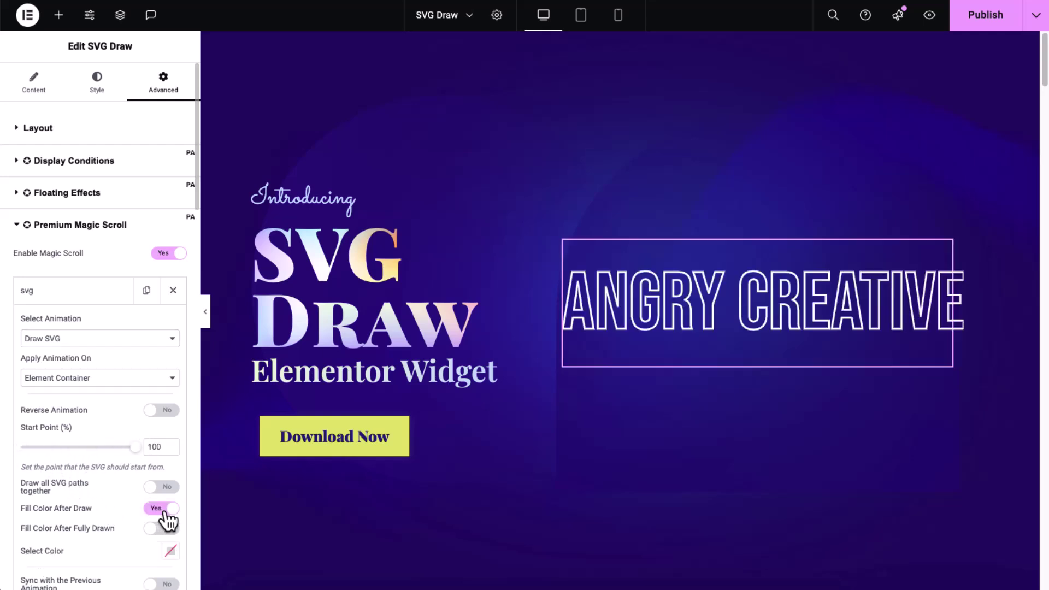
left_click(170, 551)
left_click_drag(112, 415, 87, 369)
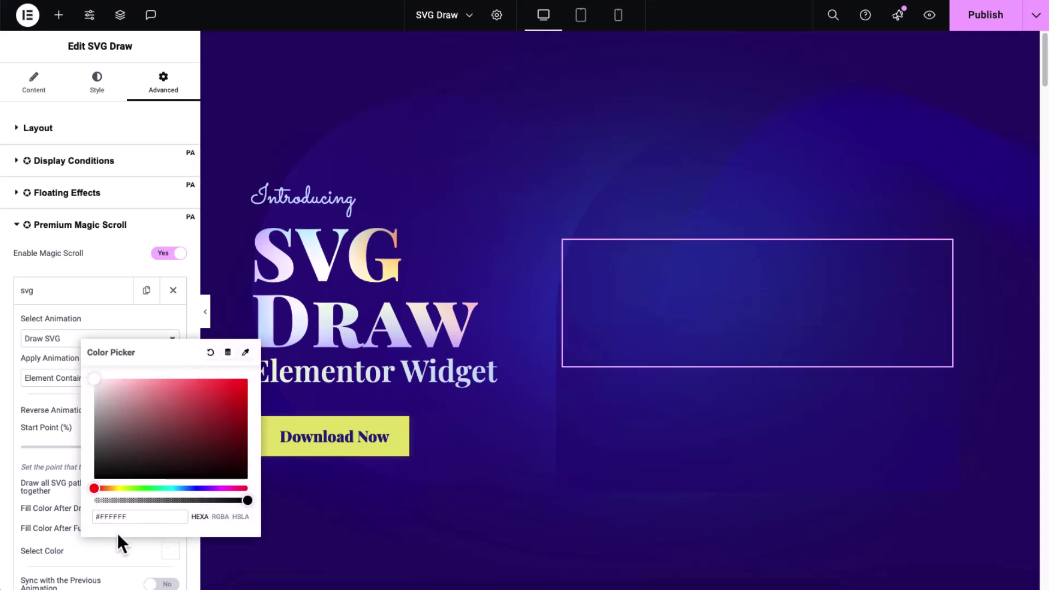
scroll(117, 532, "down", 4)
scroll(134, 536, "down", 2)
scroll(133, 524, "down", 3)
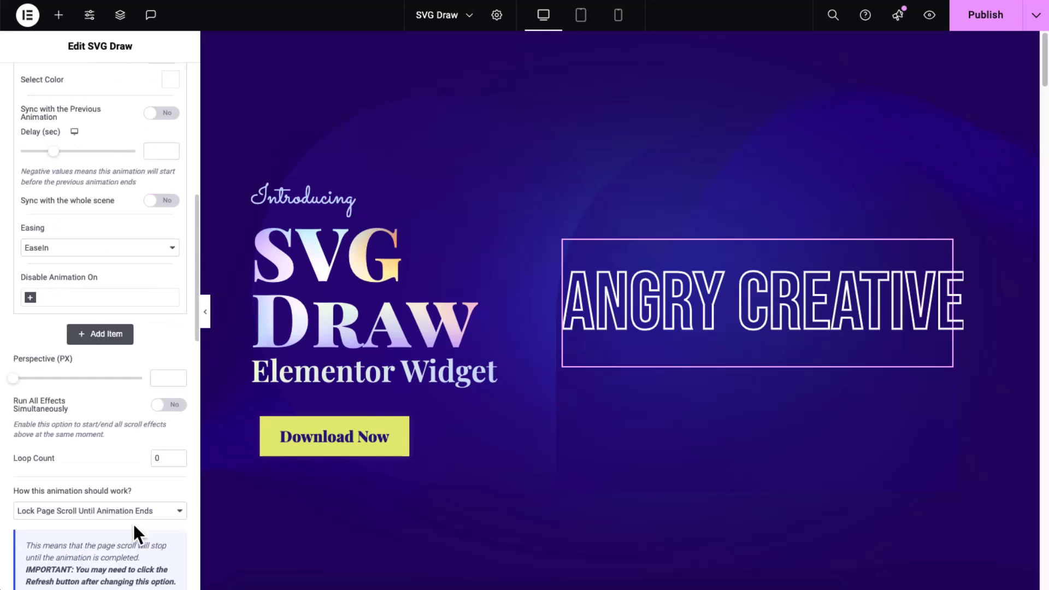
scroll(133, 523, "down", 4)
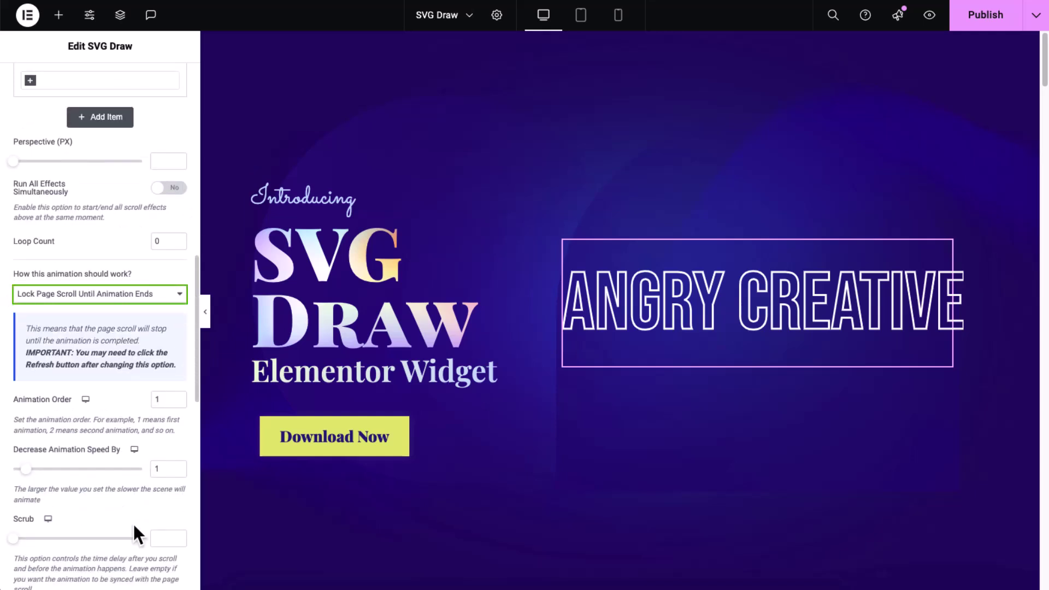
mouse_move(642, 354)
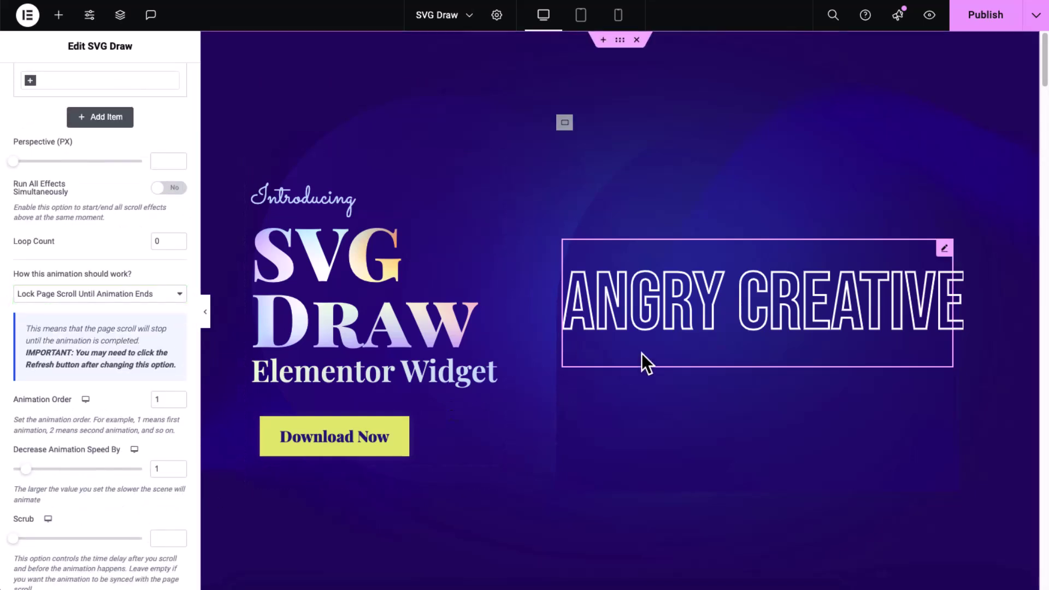
- Preview the page live and scroll to watch ANGRY CREATIVE draw and fill white
left_click(929, 15)
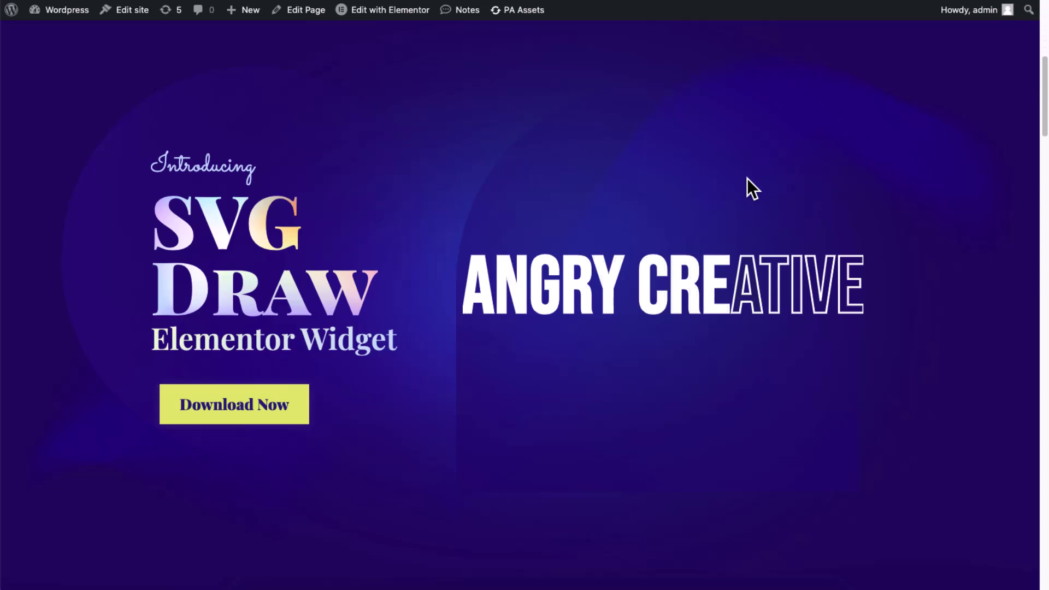
scroll(748, 178, "down", 3)
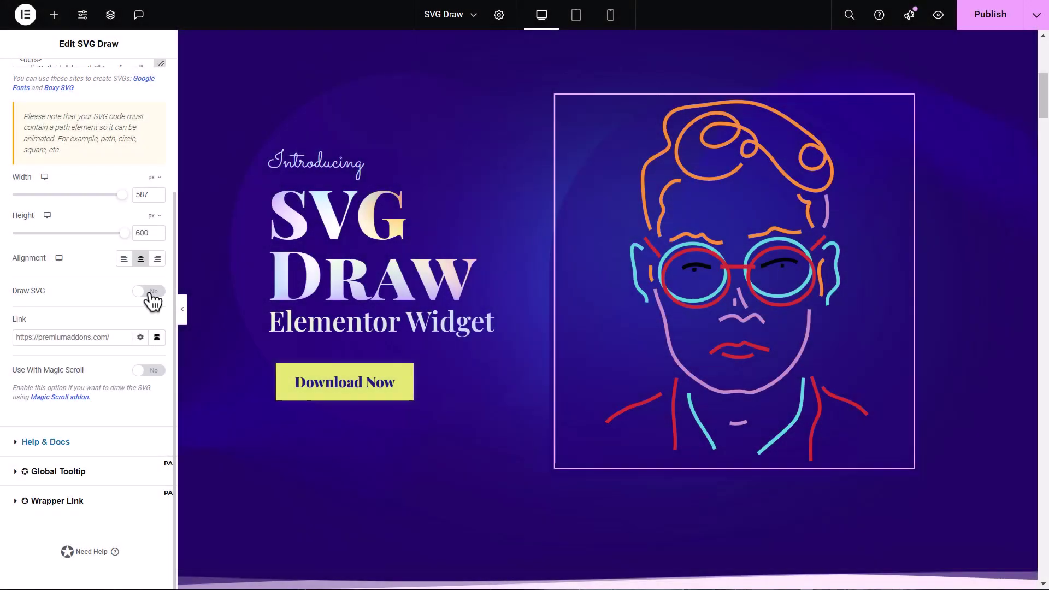
- Set Draw SVG to Yes for the portrait face line-art widget
left_click(149, 290)
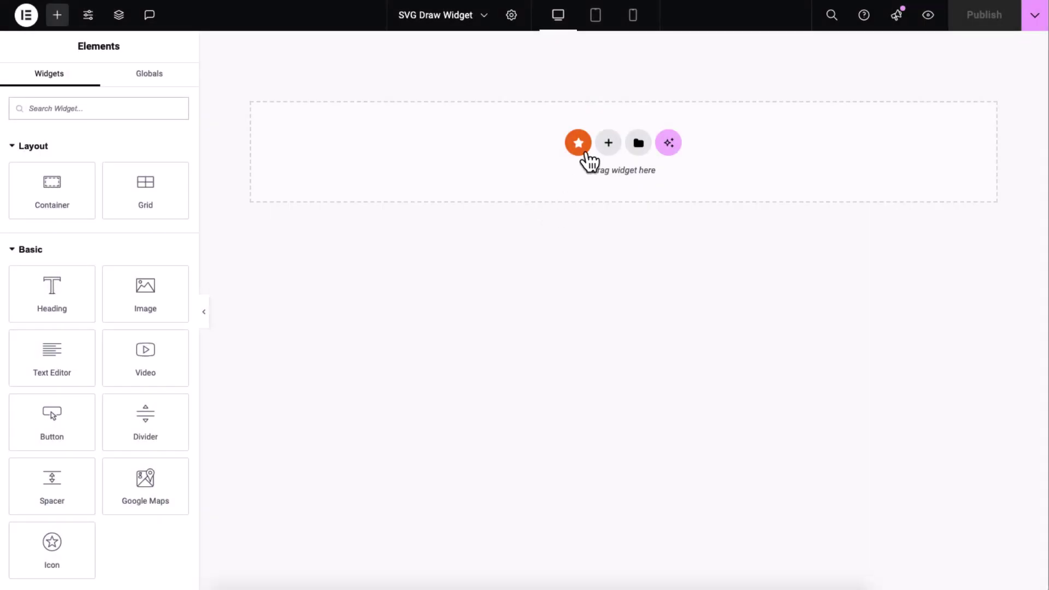
- Open the Premium Templates library and preview the Magic Scroll section template
left_click(586, 153)
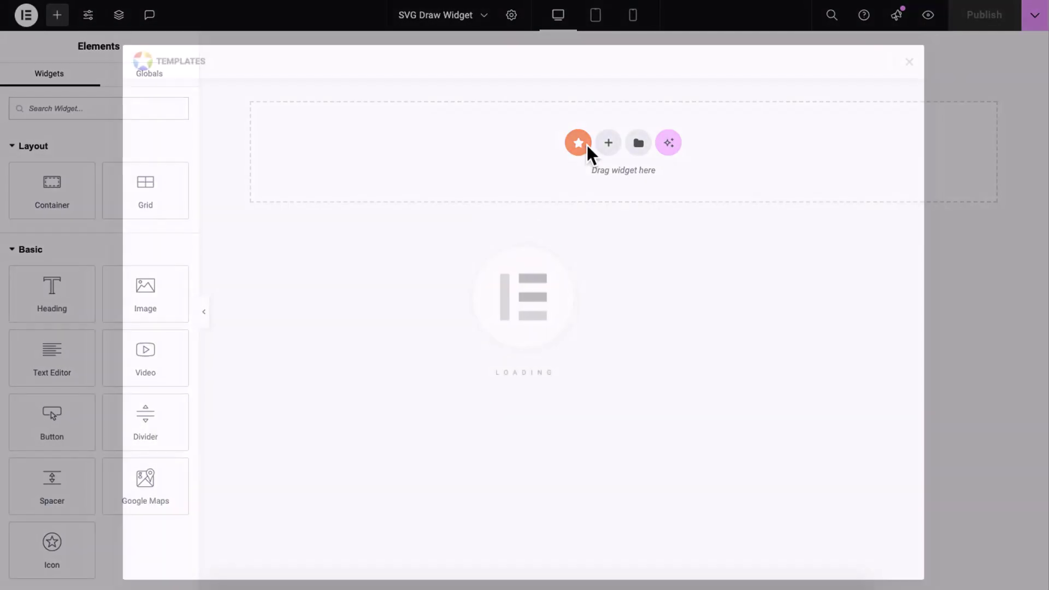
scroll(588, 159, "down", 3)
scroll(588, 157, "down", 3)
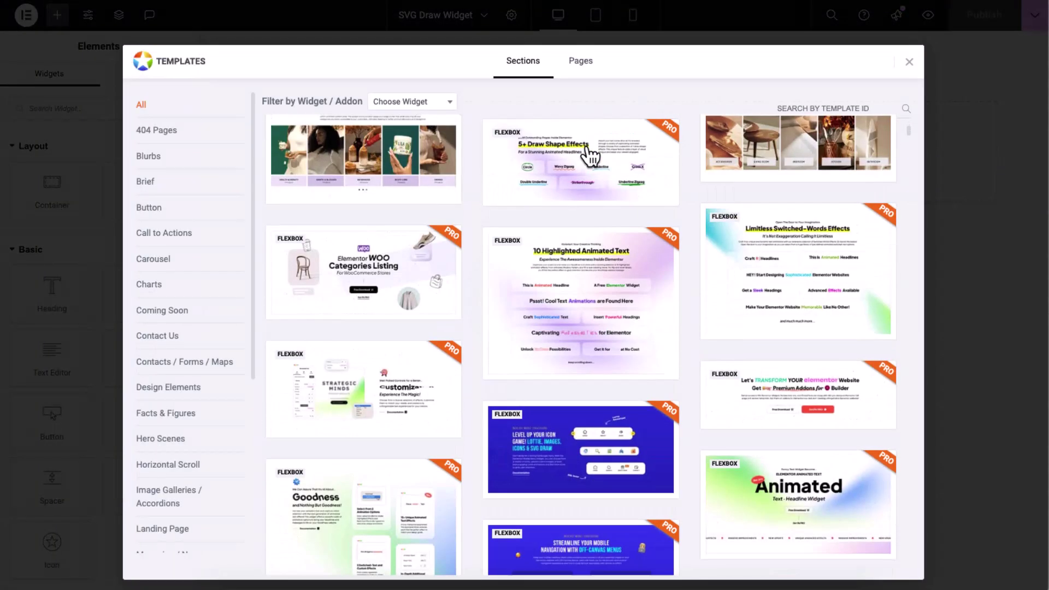
scroll(588, 157, "down", 1)
scroll(589, 157, "down", 5)
scroll(588, 158, "down", 5)
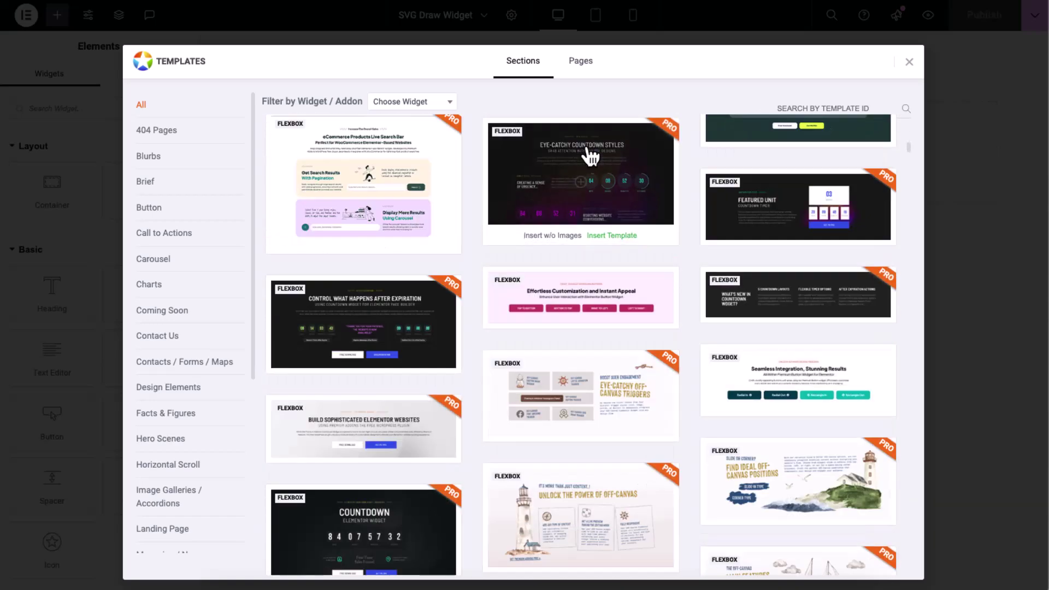
scroll(587, 159, "down", 5)
left_click(587, 166)
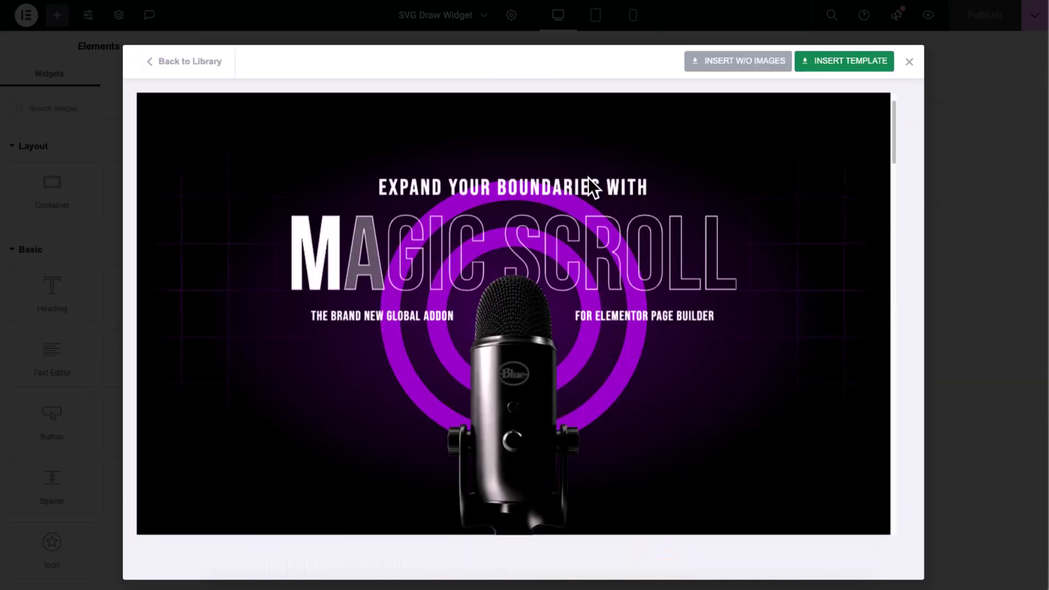
scroll(588, 177, "down", 3)
scroll(589, 180, "down", 5)
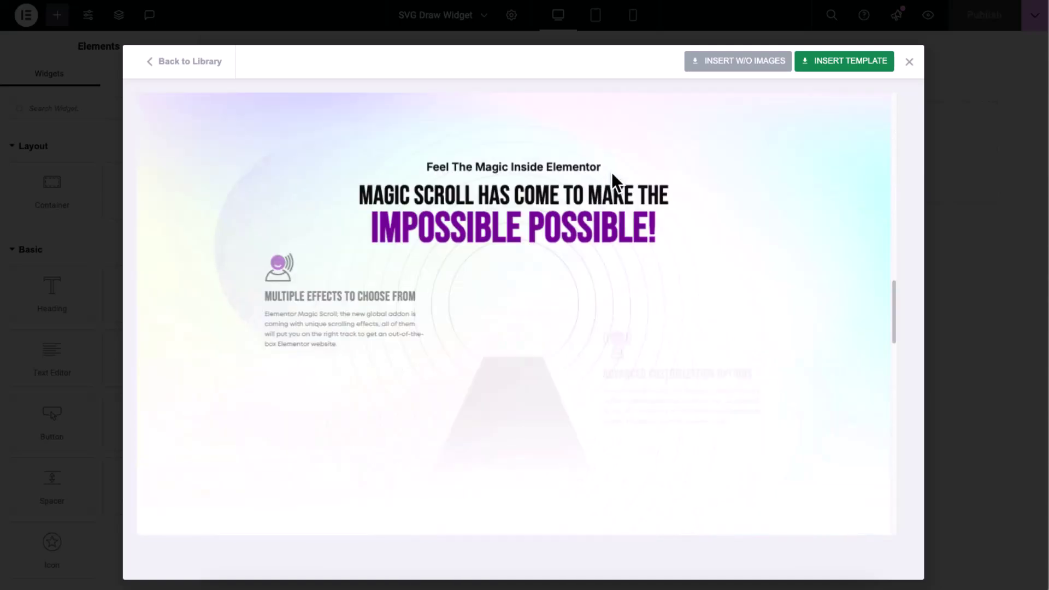
- Insert the Magic Scroll template, preview it live, and scroll to IMPOSSIBLE POSSIBLE!
left_click(849, 62)
left_click(928, 15)
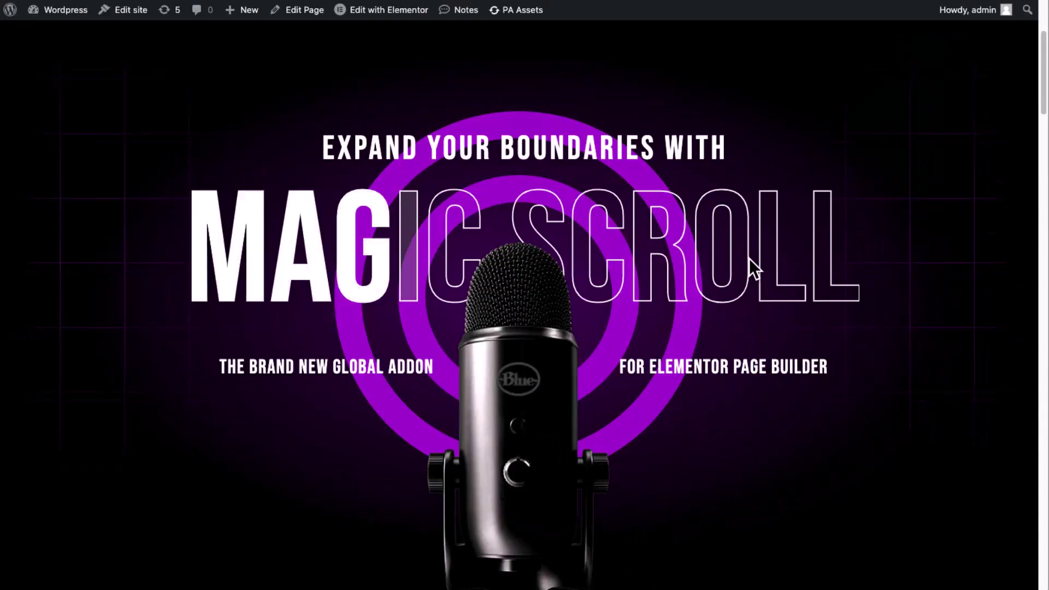
scroll(749, 258, "down", 5)
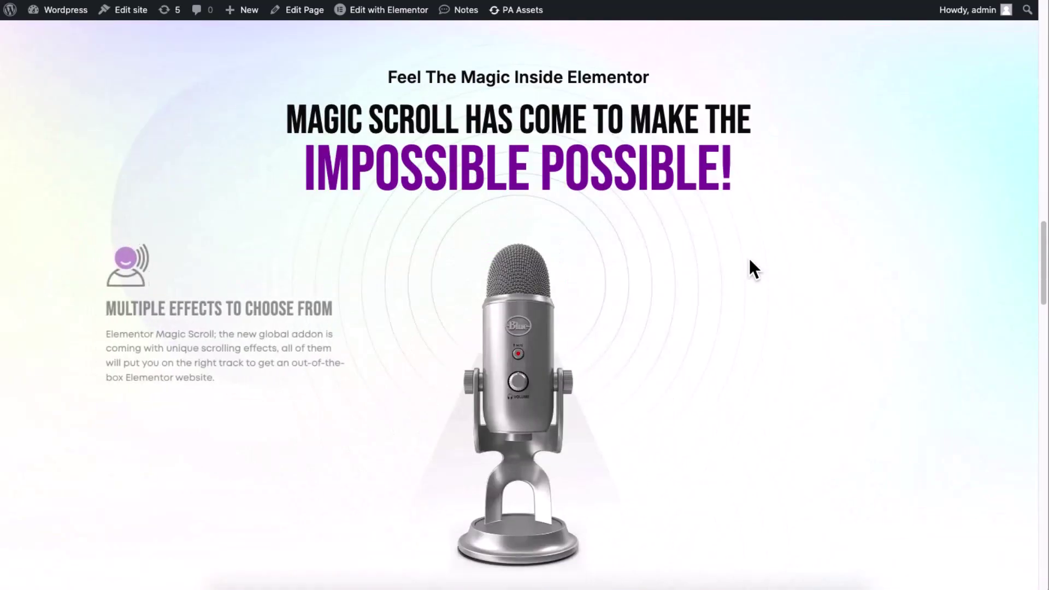